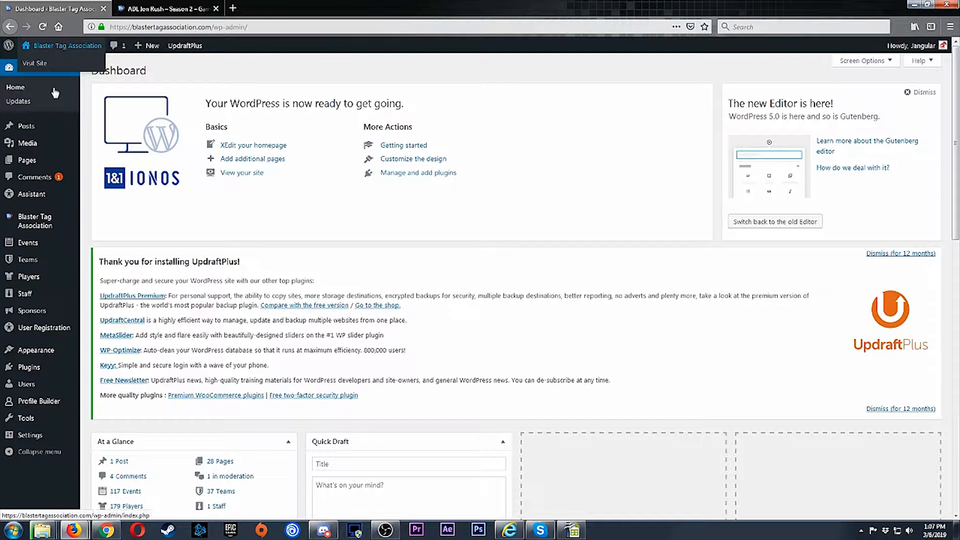
- Create a new event titled "ADL Ion Rush - Season 2 - Game 2 - Match 2"
mouse_move(77, 243)
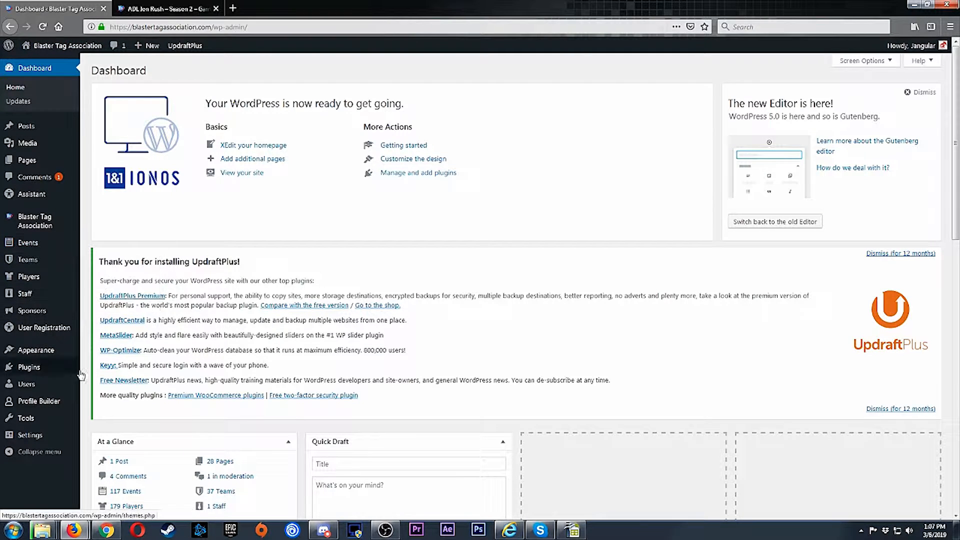
click(29, 245)
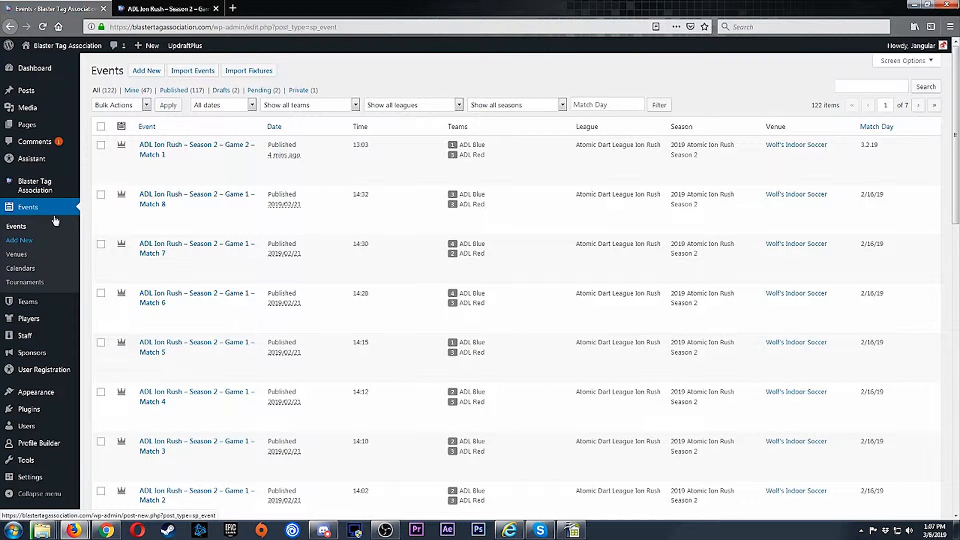
click(149, 71)
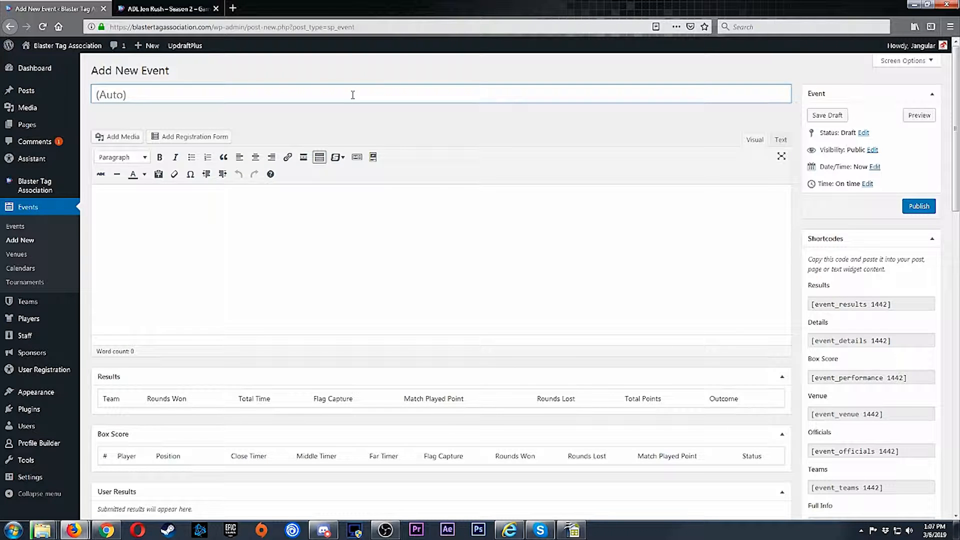
text(ADL Ion Rush - Season 2 - Game 2 - Match 2)
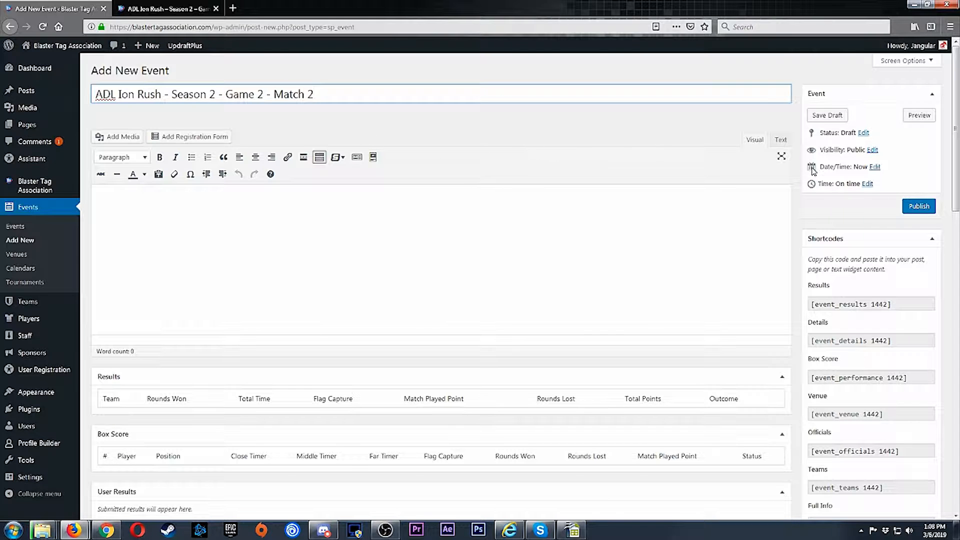
click(798, 187)
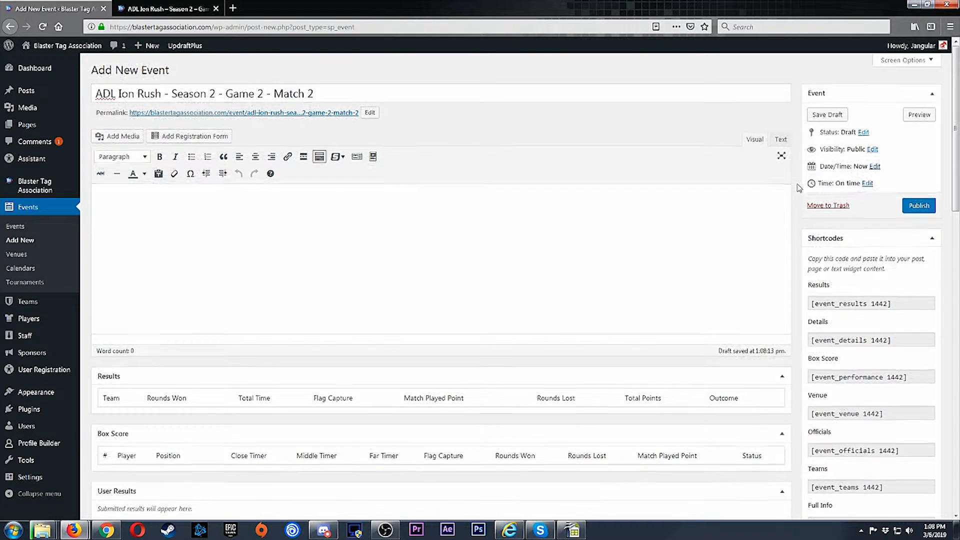
- Set the event's match day to 3.2.19 in its details
scroll(798, 190, down, 10)
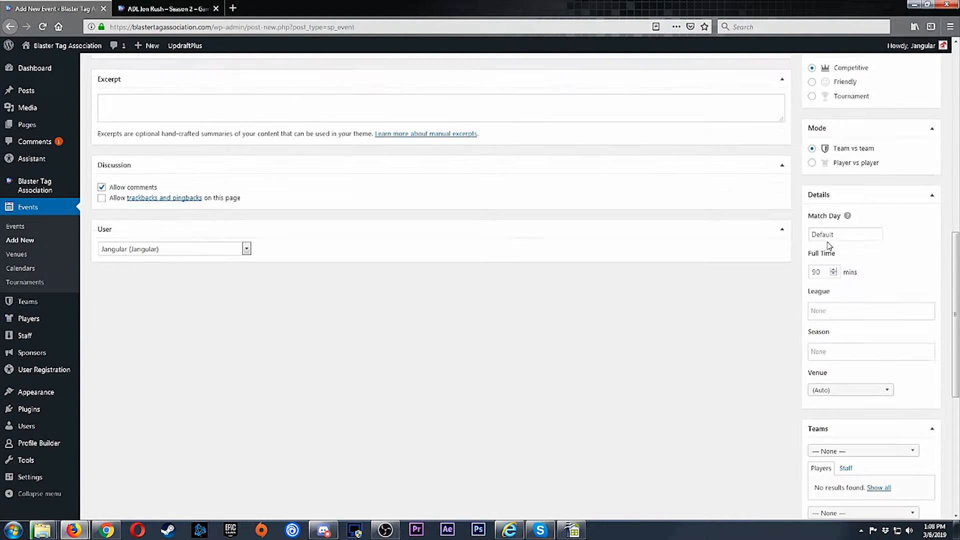
click(816, 235)
text(3)
text(.2.7)
text(19)
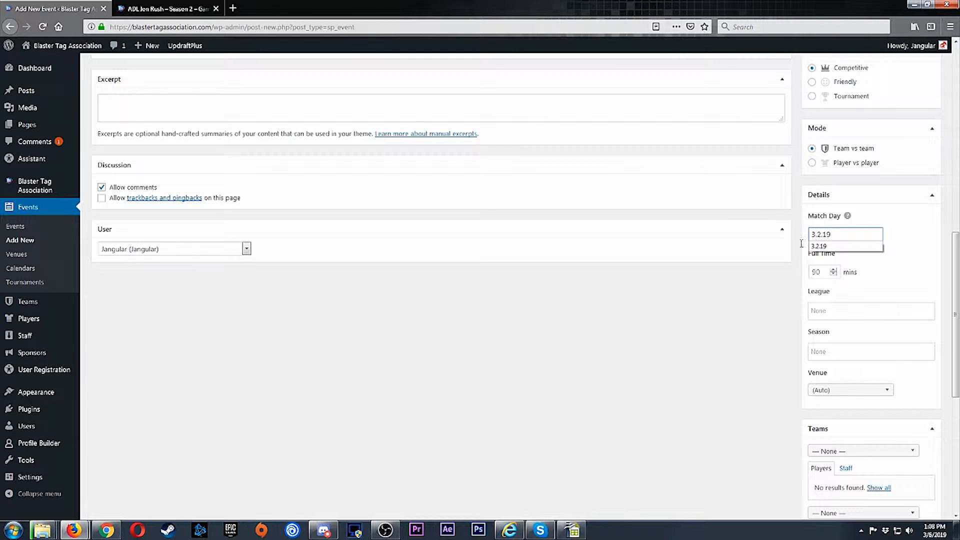
click(725, 357)
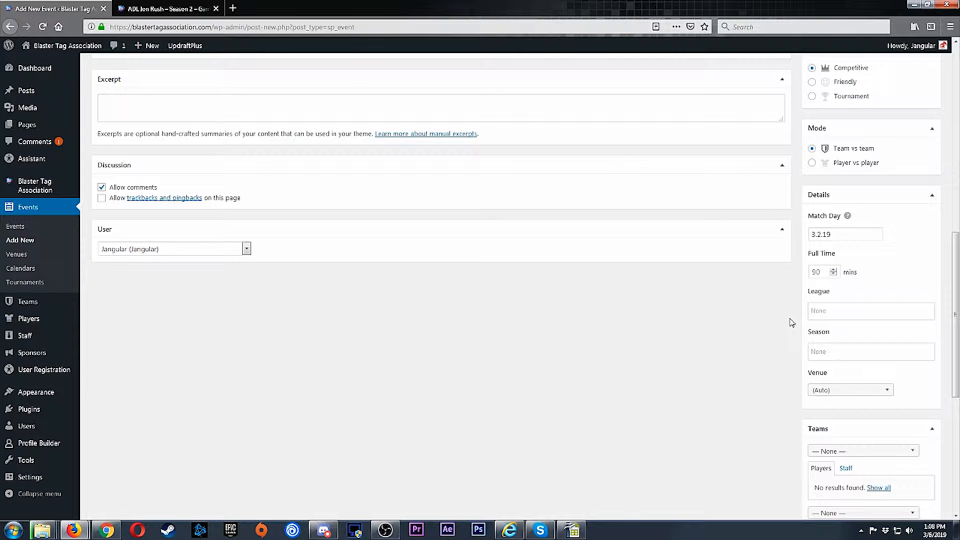
- Assign the event to the Atomic Dart League Ion Rush league and the 2019 Atomic Ion Rush Season 2 season
click(837, 315)
scroll(845, 343, down, 3)
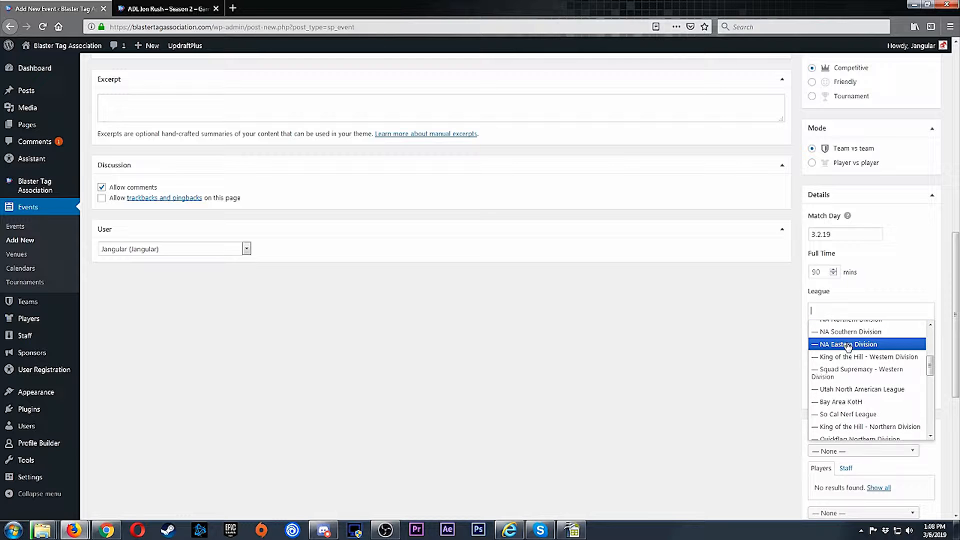
scroll(859, 408, down, 4)
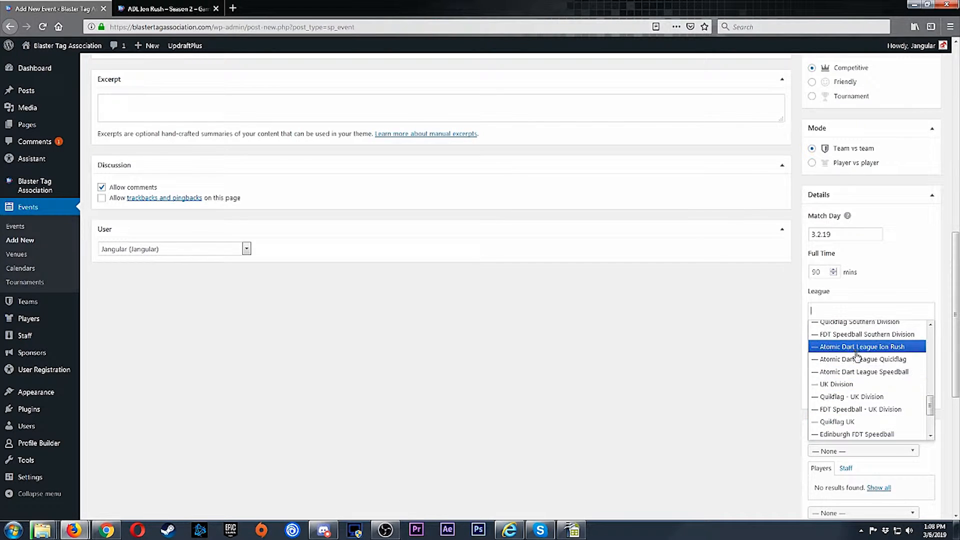
click(857, 352)
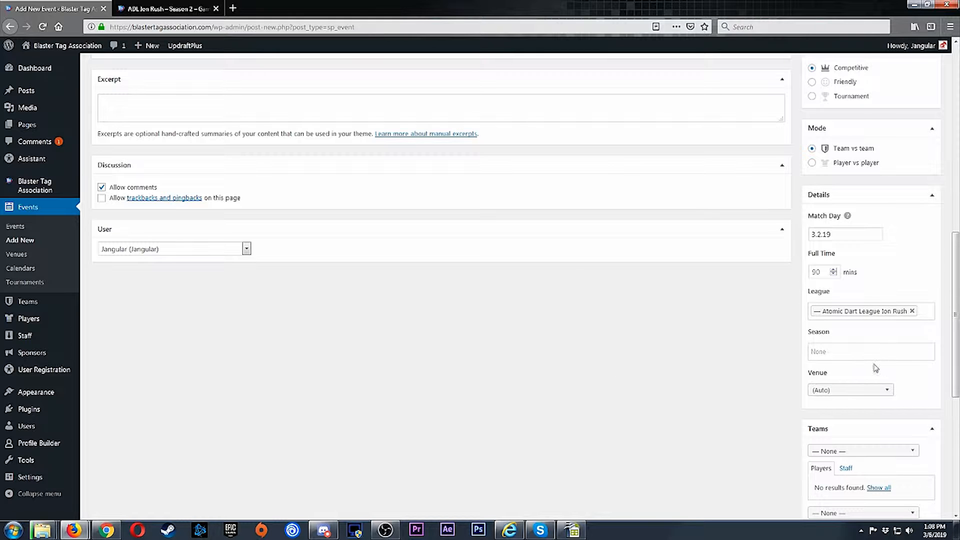
click(848, 351)
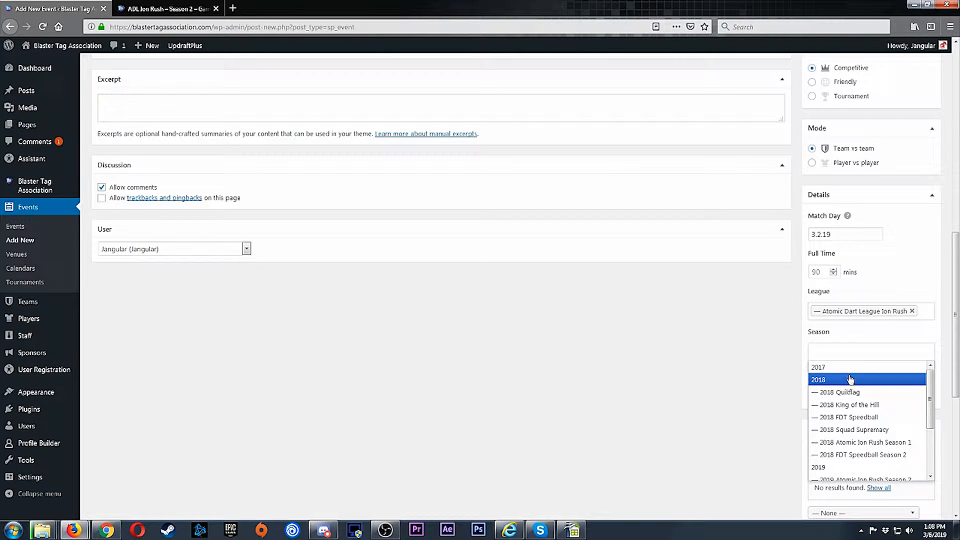
scroll(851, 422, down, 3)
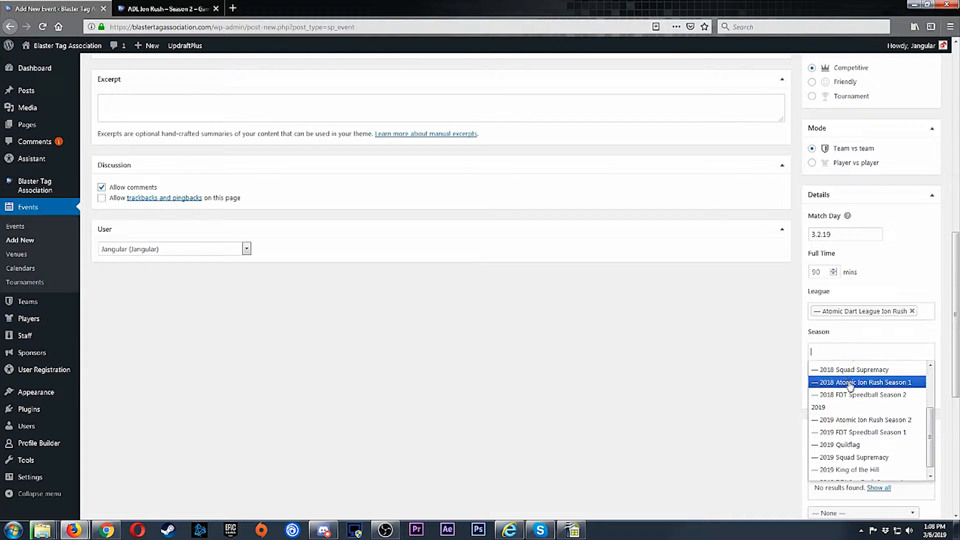
click(850, 423)
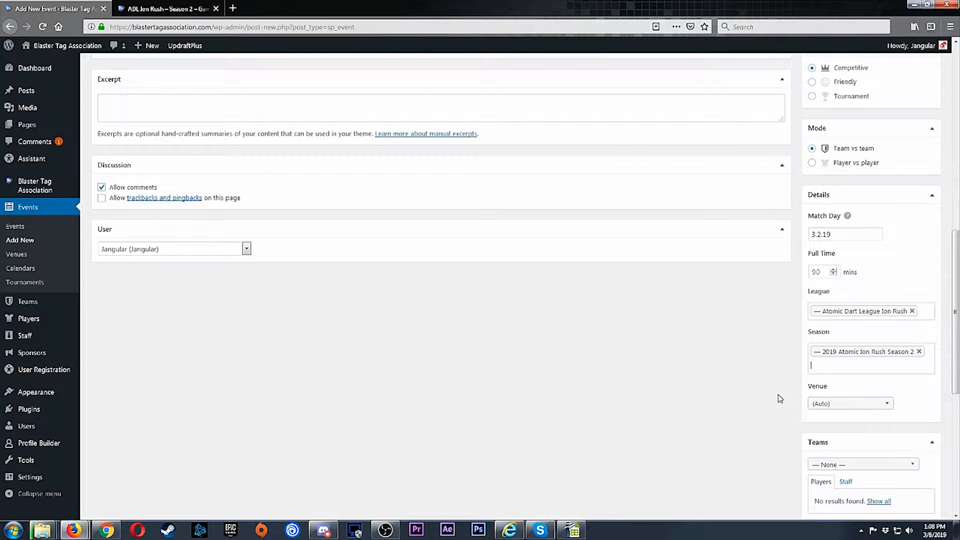
click(927, 312)
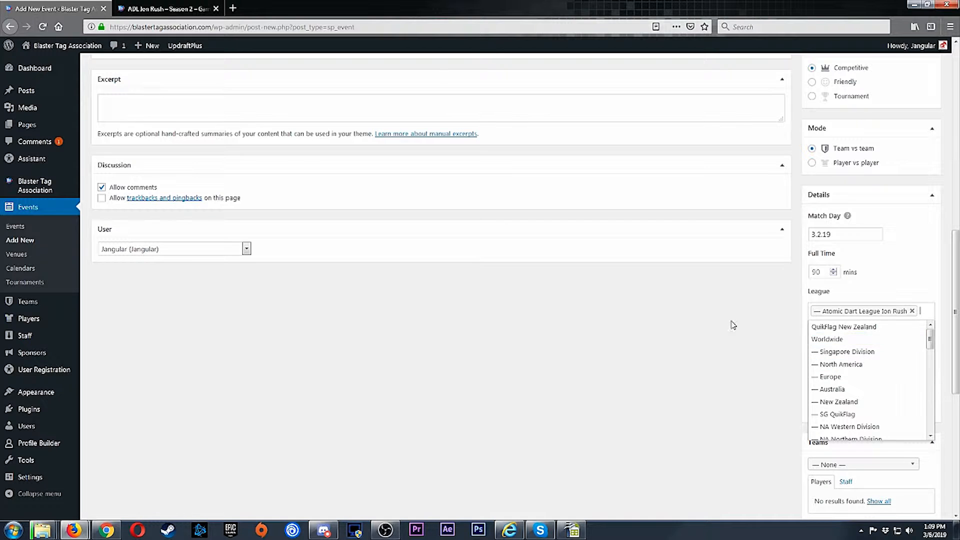
click(714, 343)
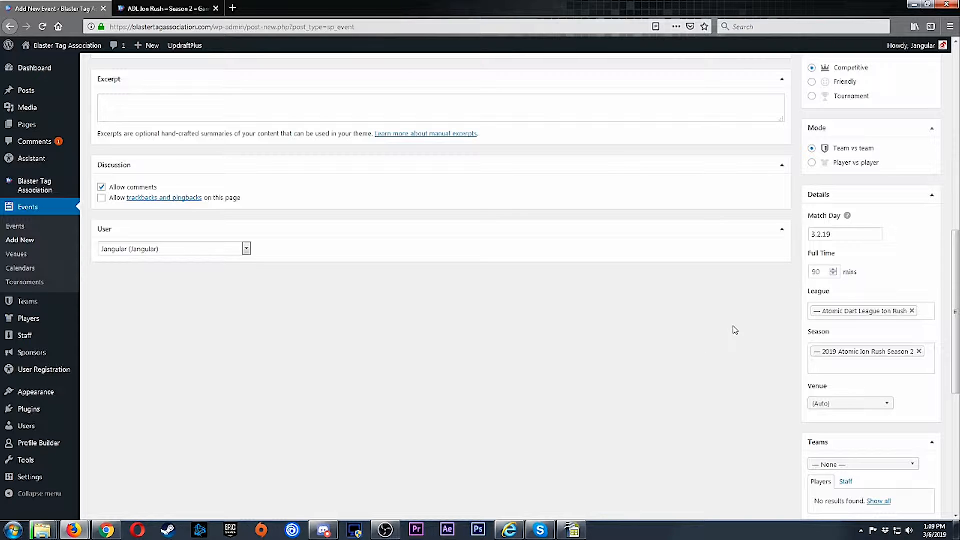
- Set the event's first team to ADL Blue and its second team to ADL Red
scroll(749, 330, down, 5)
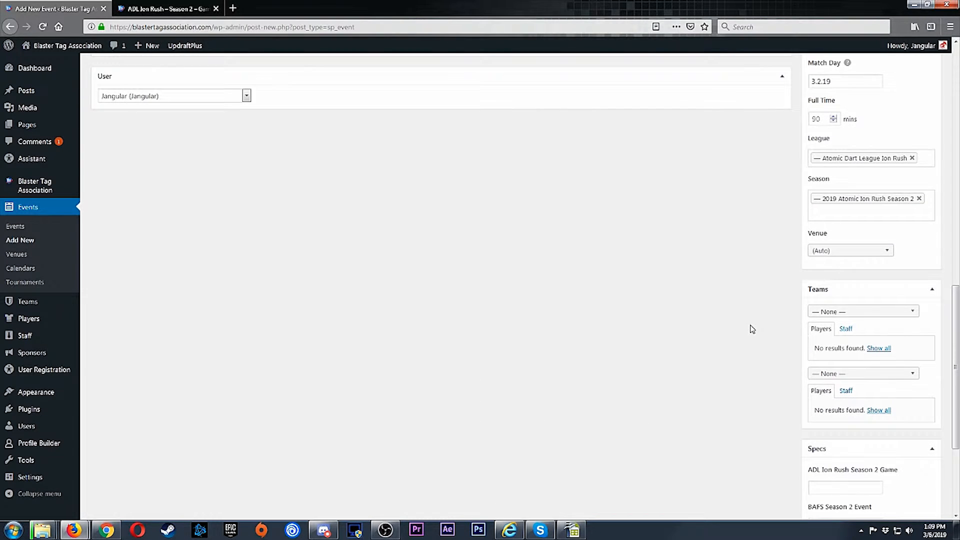
click(883, 264)
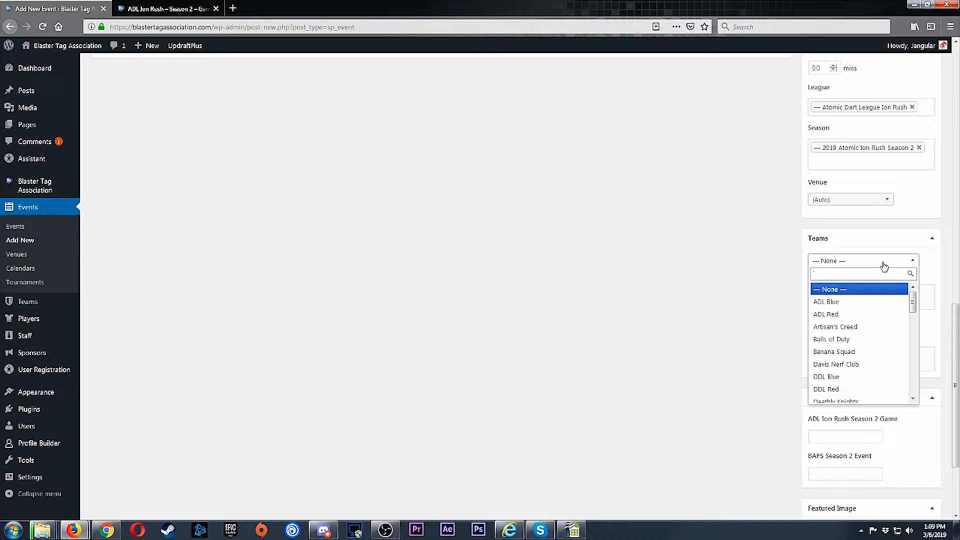
click(849, 310)
scroll(761, 367, down, 2)
scroll(761, 367, down, 3)
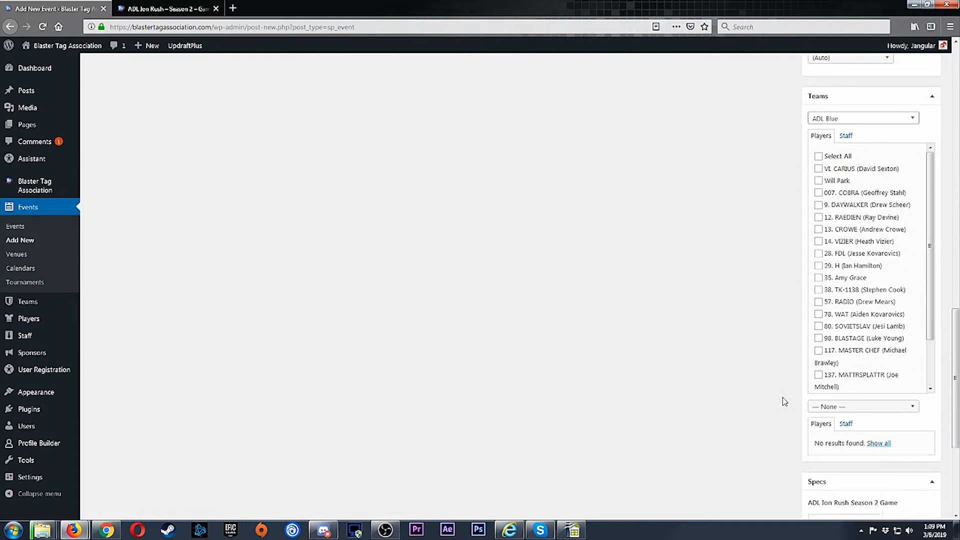
click(843, 398)
click(830, 450)
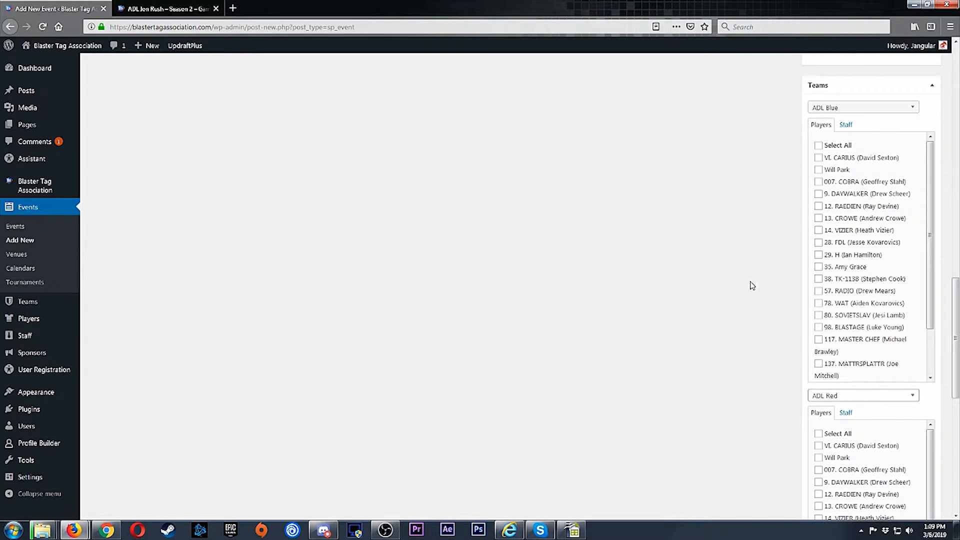
- Consult the match 2.2 lineup in the OpenOffice Calc sheet and select ADL Blue players numbered VI, 29, 35, 80 and 117
drag(959, 46, 701, 14)
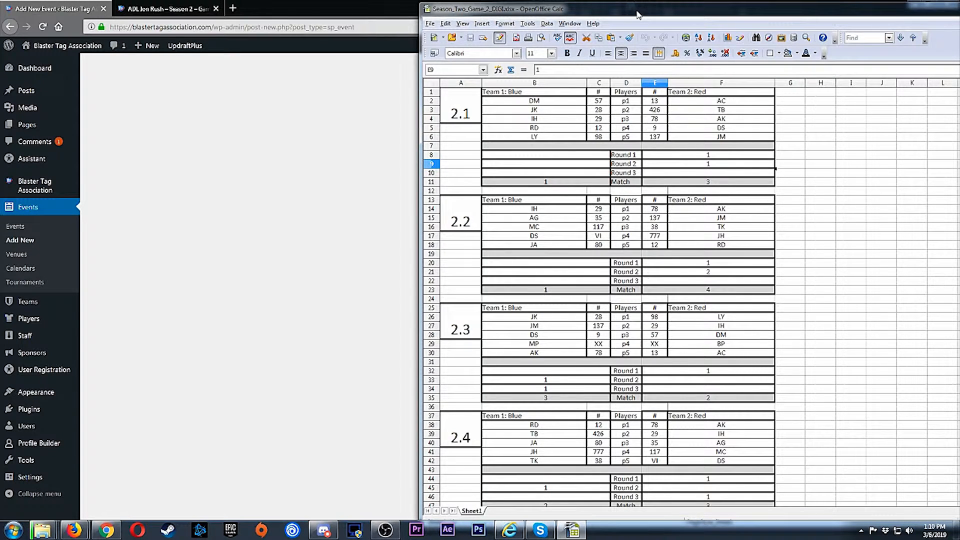
key(alt+Tab)
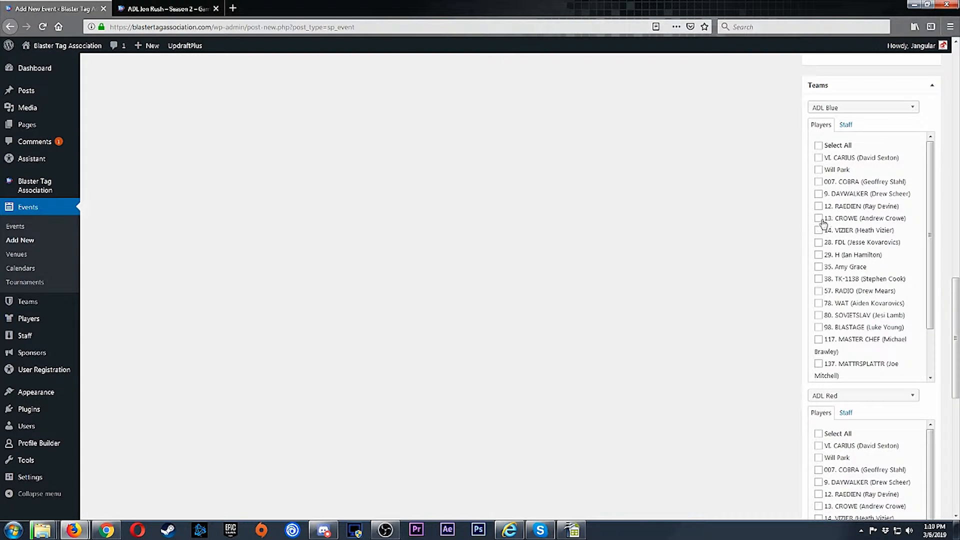
click(818, 255)
click(818, 267)
click(817, 339)
click(818, 158)
click(818, 316)
- Select ADL Red players numbered 12, 38, 78, 137 and 777 for the event
scroll(708, 293, down, 4)
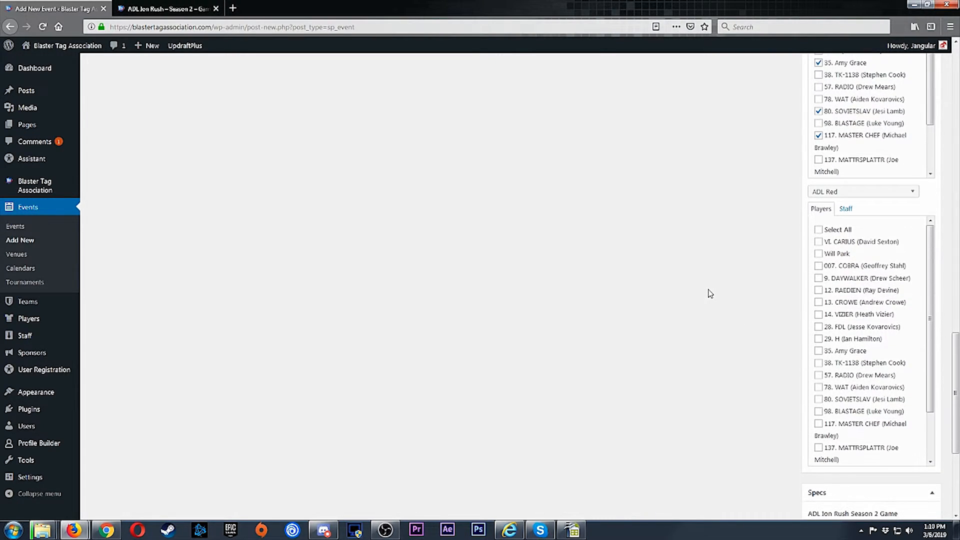
click(819, 387)
click(818, 448)
click(818, 363)
scroll(820, 395, down, 2)
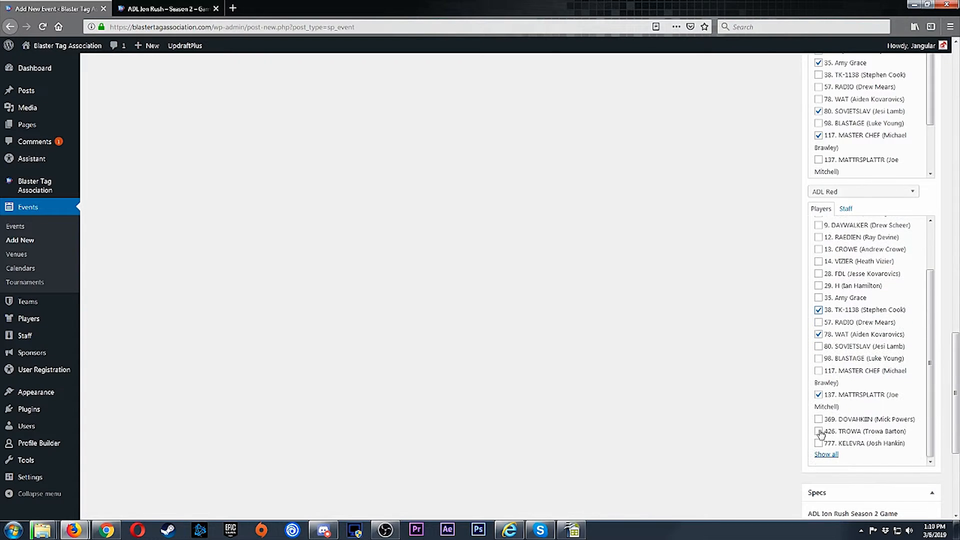
click(819, 443)
scroll(828, 332, up, 1)
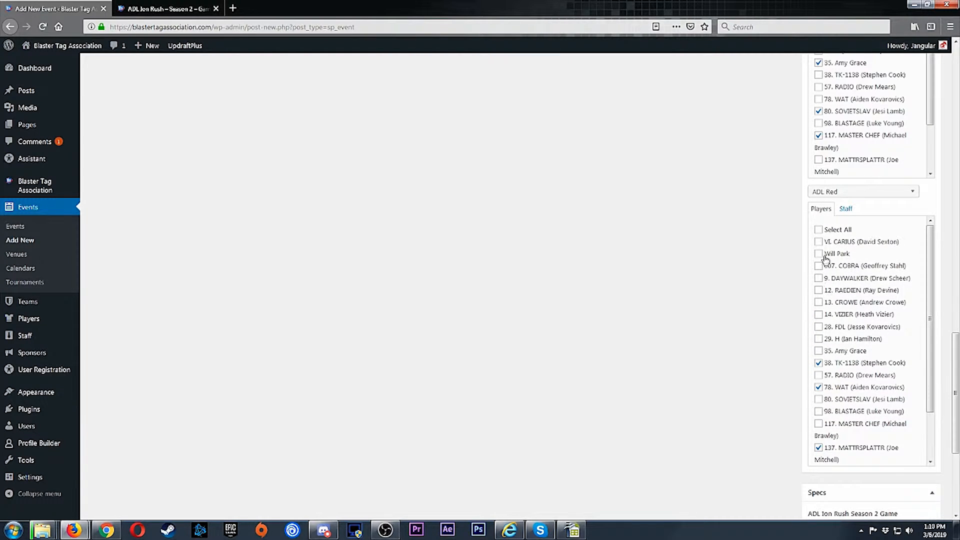
click(818, 290)
scroll(748, 302, down, 1)
scroll(748, 290, up, 3)
scroll(748, 260, up, 3)
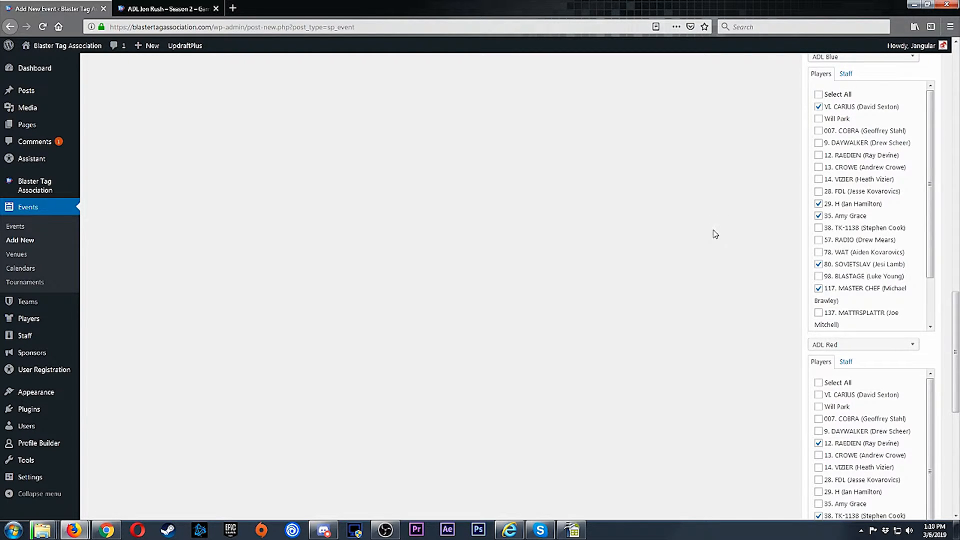
scroll(715, 235, up, 2)
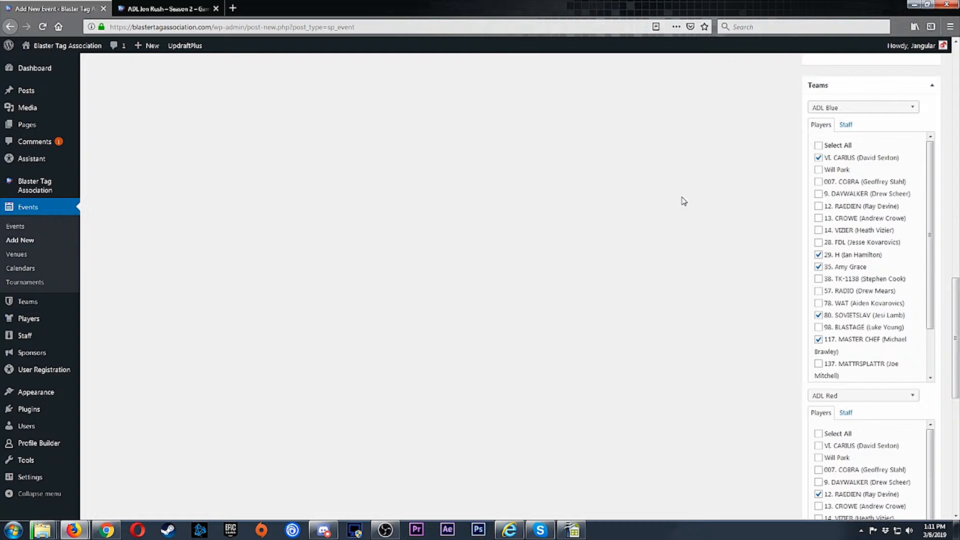
- Set the ADL Ion Rush Season 2 Game spec to 2
scroll(739, 273, down, 4)
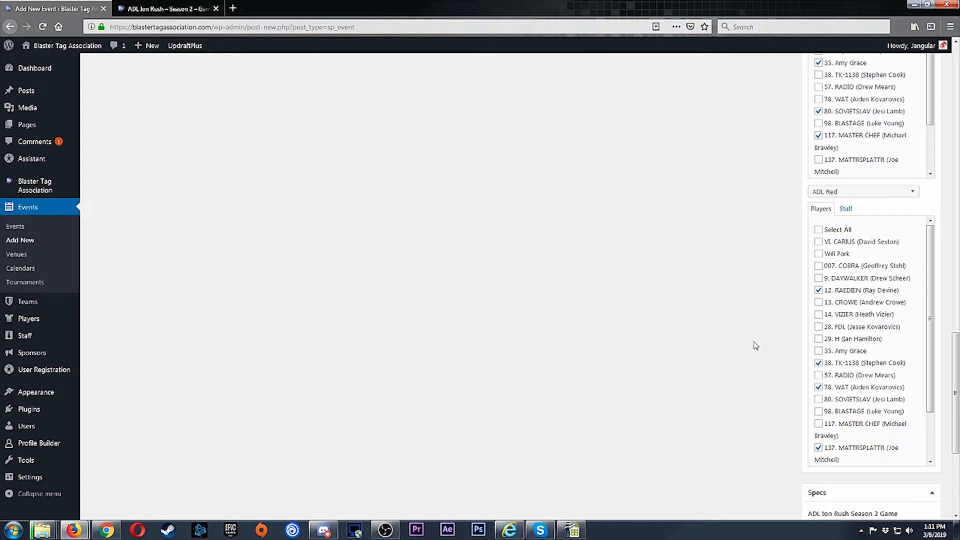
scroll(754, 344, down, 5)
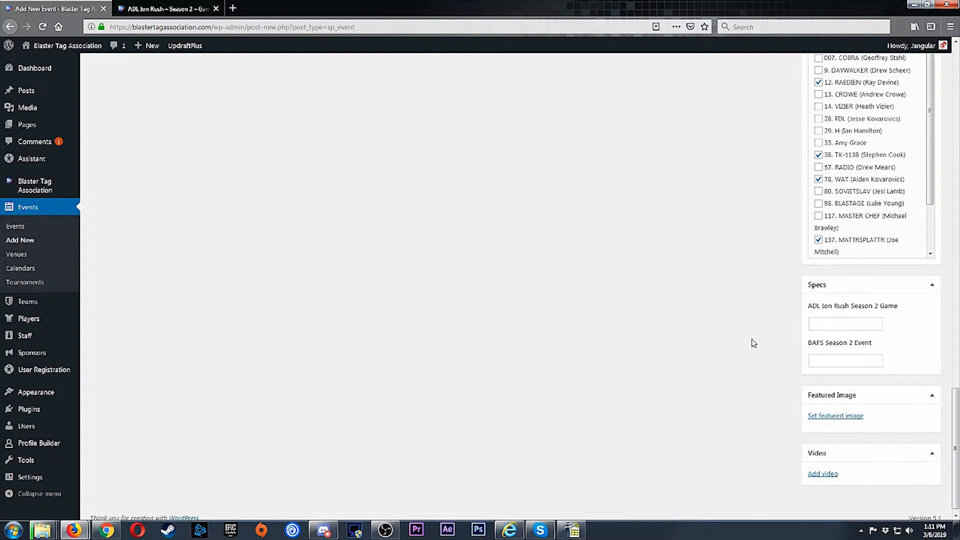
click(840, 317)
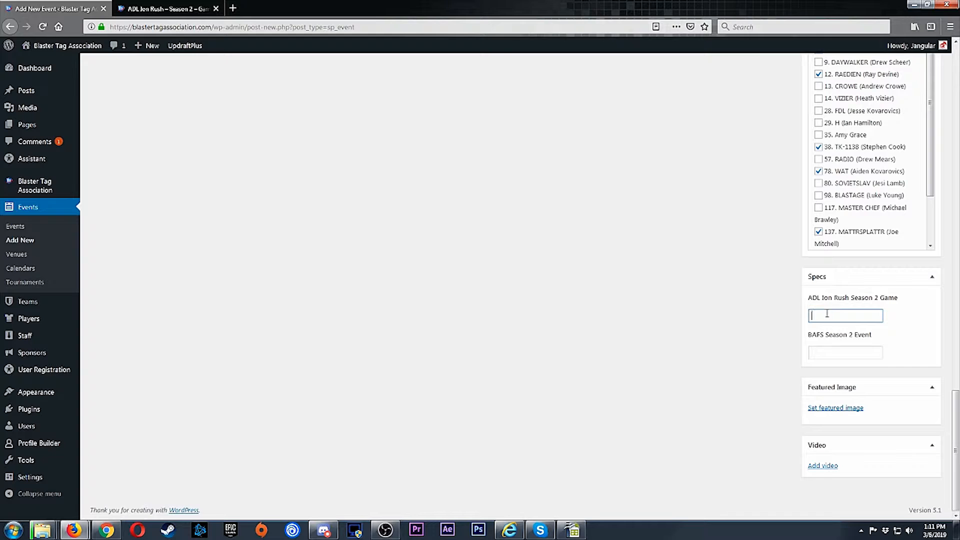
text(2)
click(768, 317)
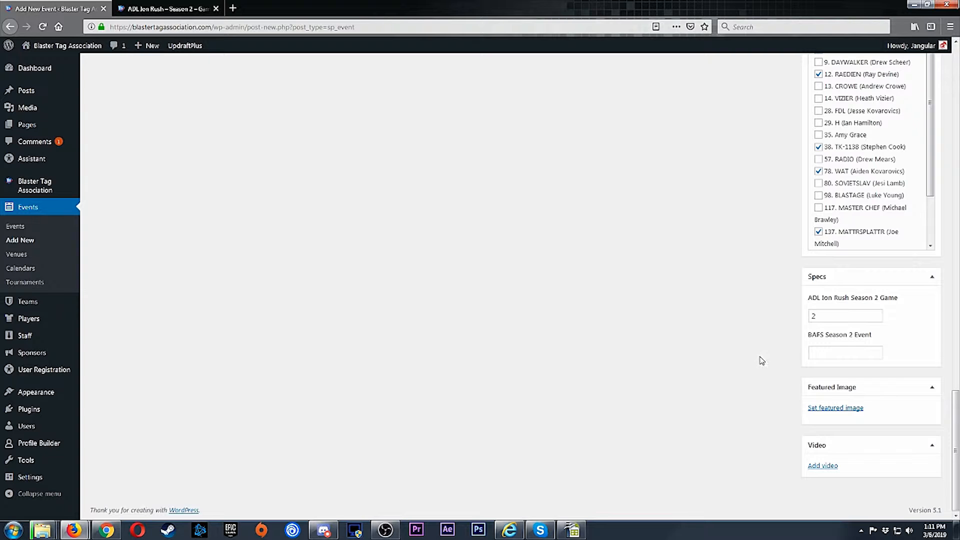
- Open the video URL entry for the event
click(823, 467)
scroll(784, 445, down, 2)
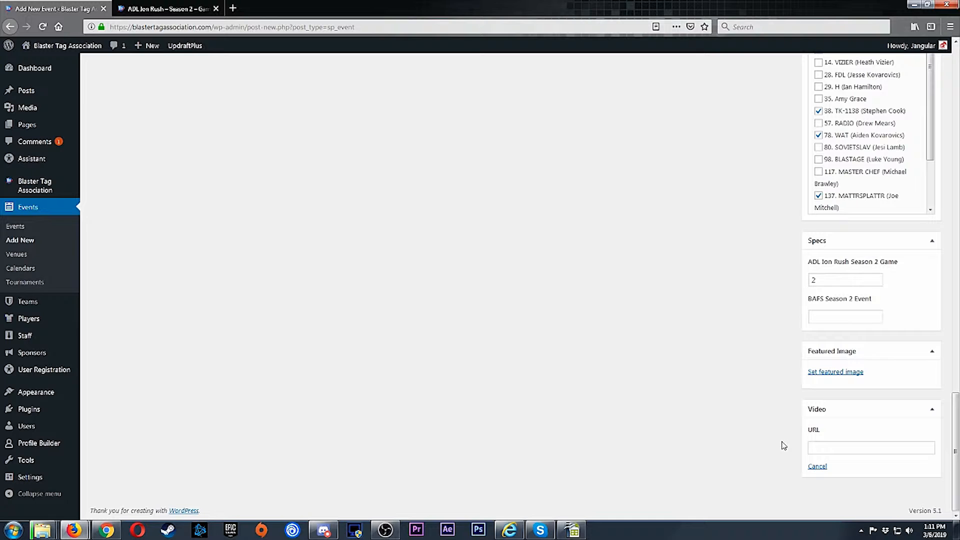
click(837, 450)
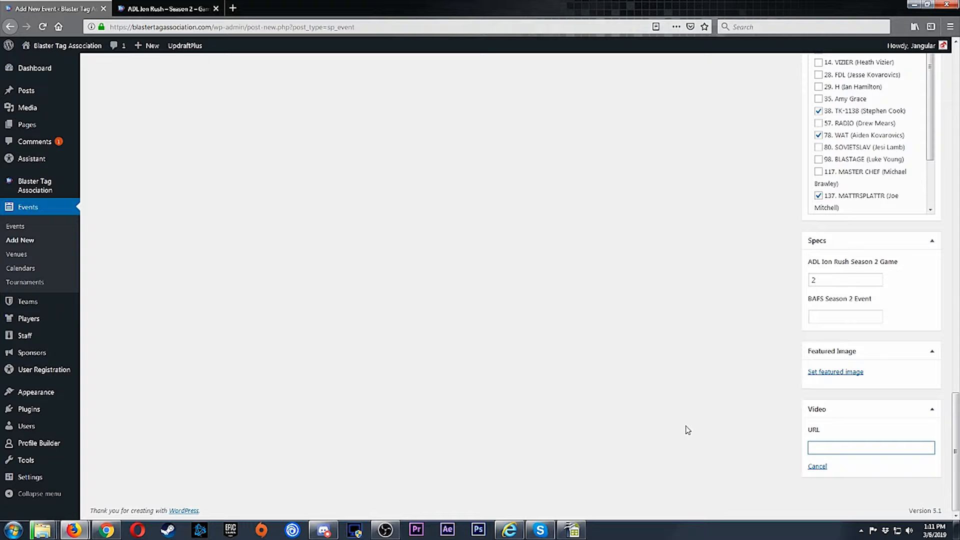
click(871, 448)
click(697, 403)
- Play the embedded match video on the existing Season 2 Game 1 Match 8 event page
click(170, 8)
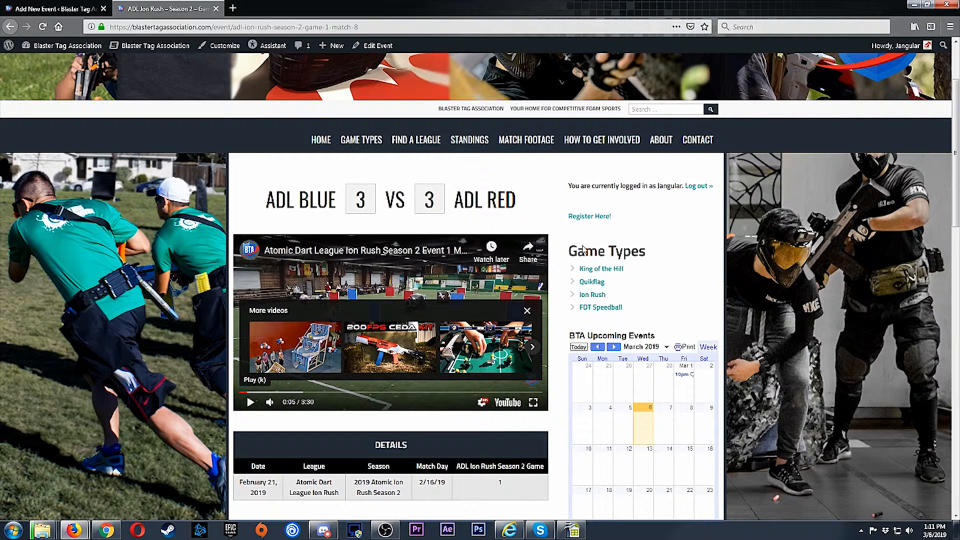
click(250, 402)
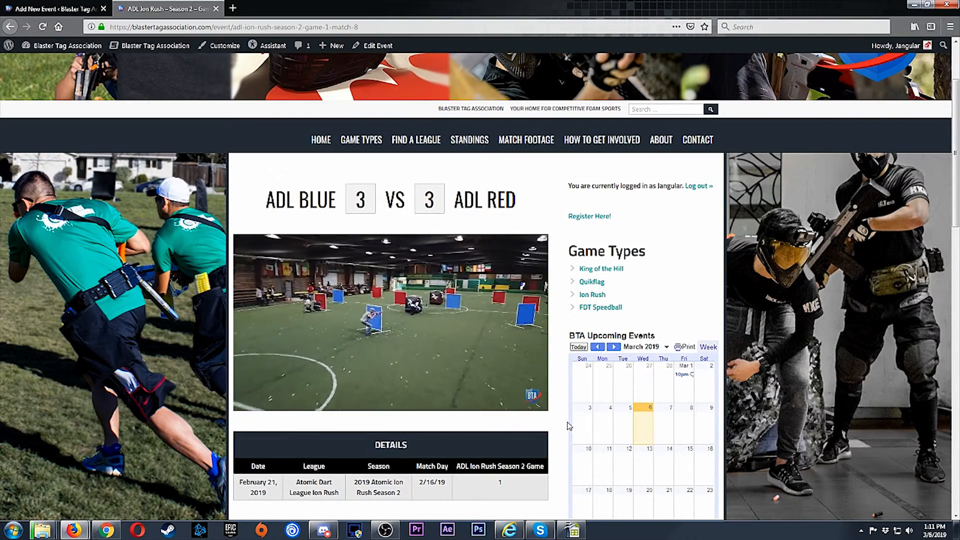
- Look over the match details on the existing Game 1 Match 8 event page and pause its embedded video
scroll(569, 425, down, 1)
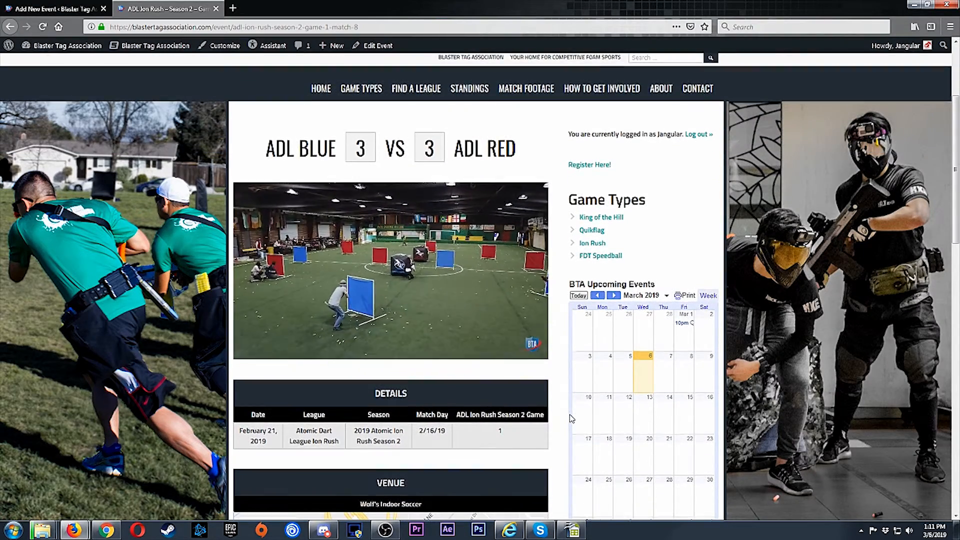
scroll(572, 420, down, 1)
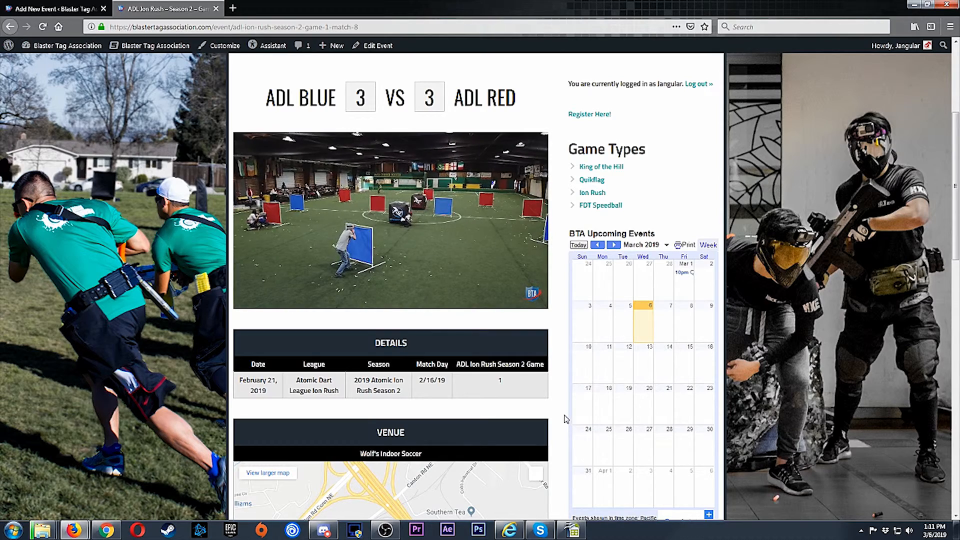
click(350, 225)
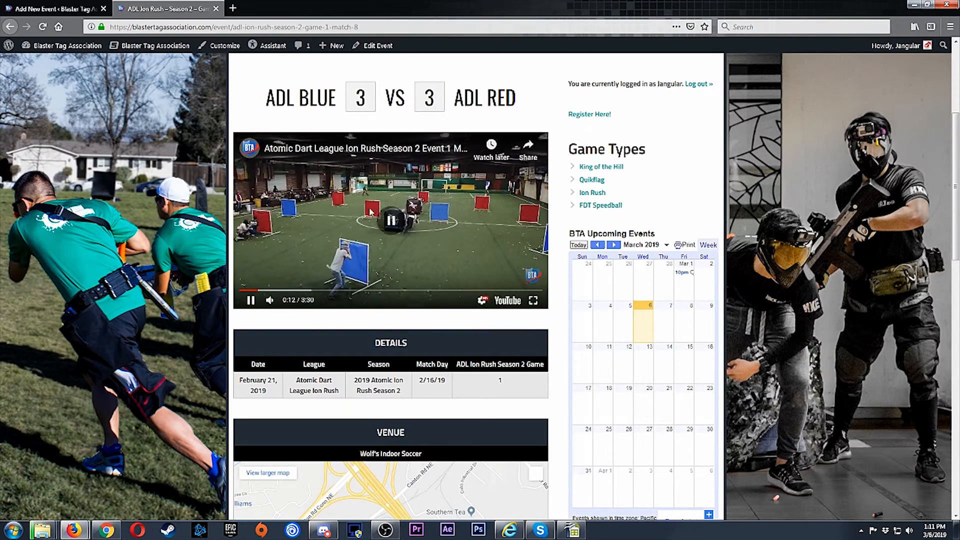
- Return to the new event's editing page and set its venue to Wolf's Indoor Soccer
click(29, 6)
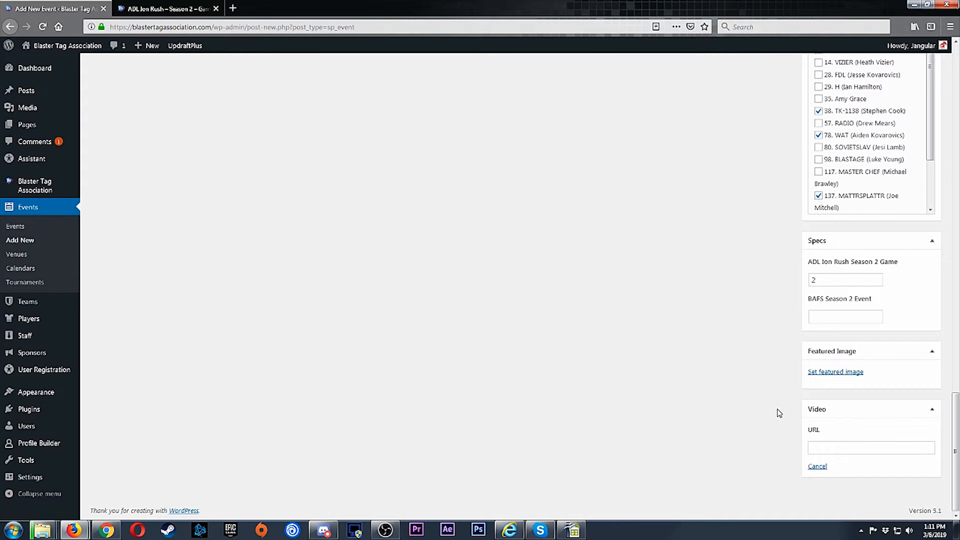
scroll(780, 407, up, 3)
scroll(777, 393, up, 5)
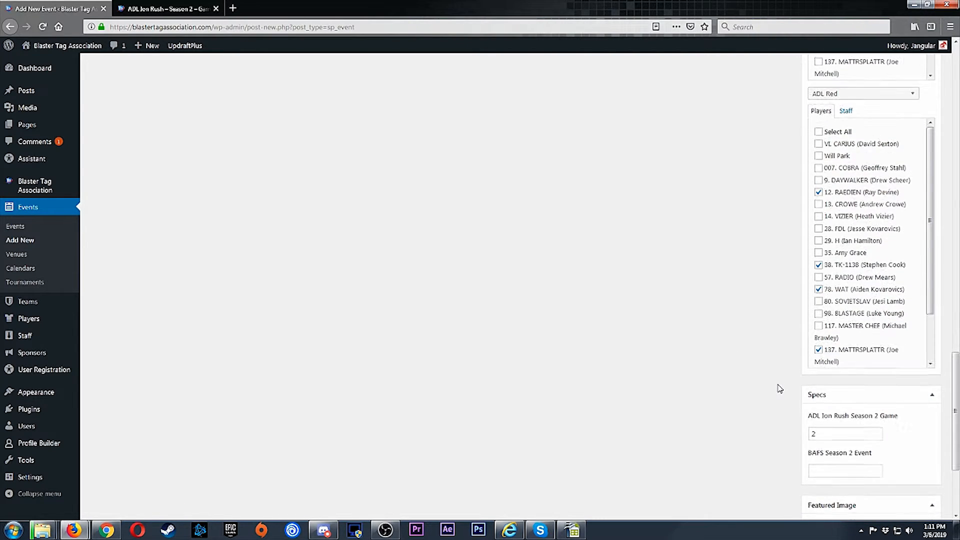
scroll(791, 349, up, 7)
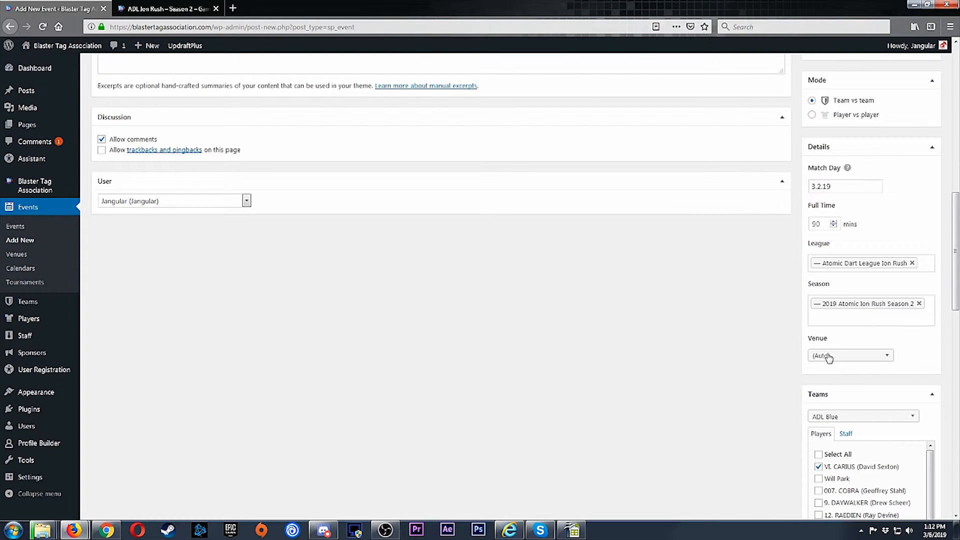
click(847, 360)
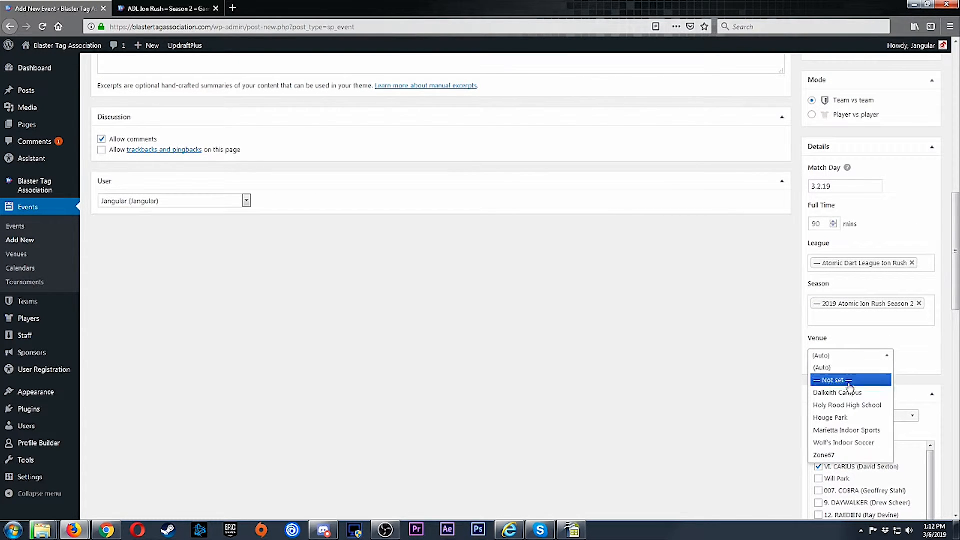
click(843, 442)
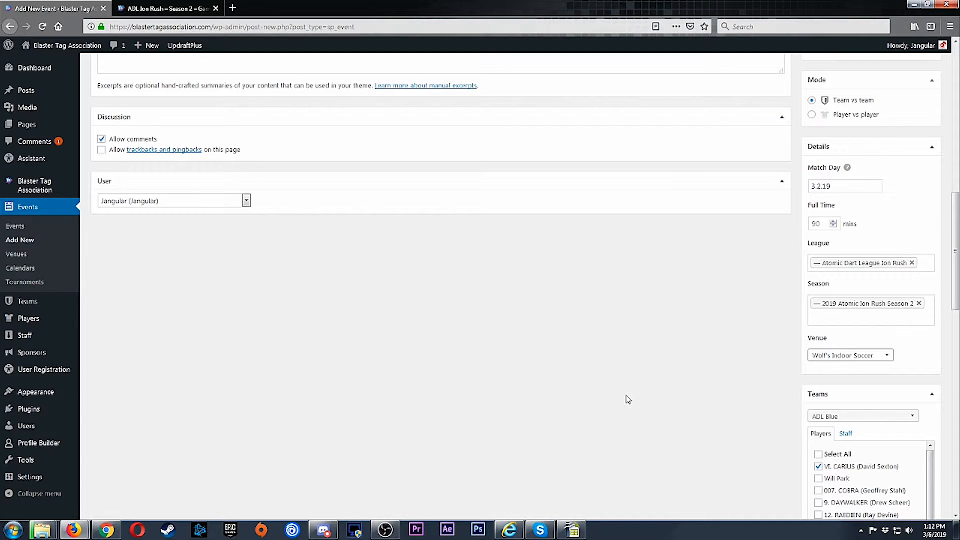
click(834, 356)
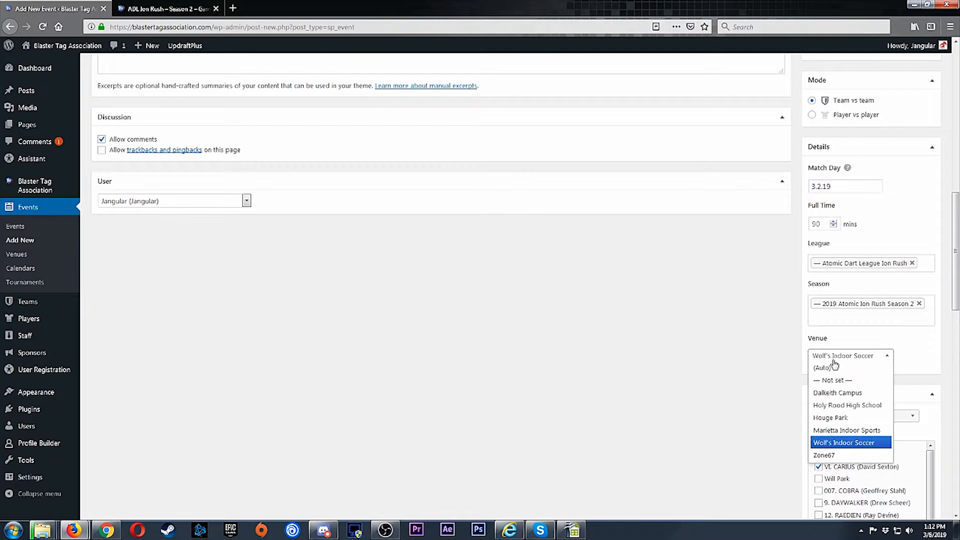
click(845, 442)
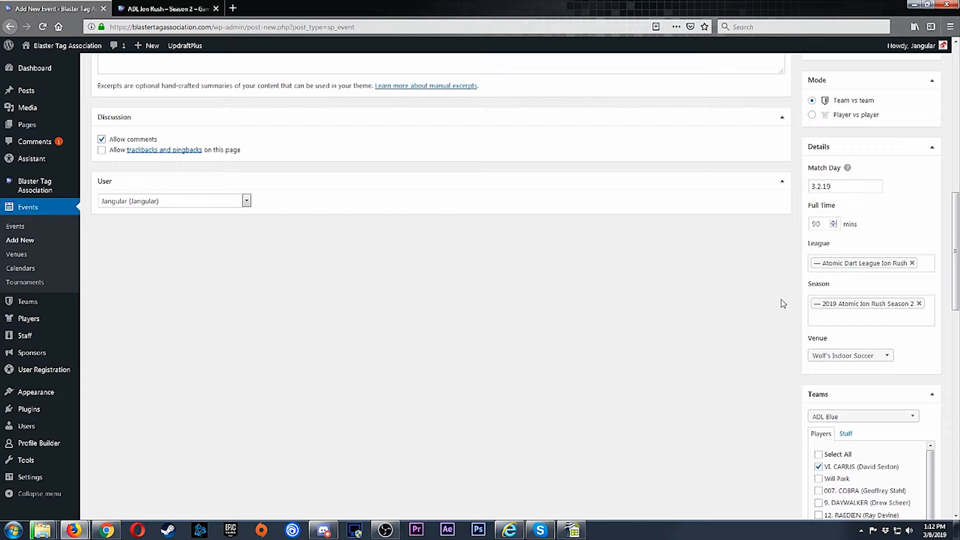
- Save the ADL Ion Rush Season 2 Game 2 Match 2 event as a draft
scroll(792, 297, up, 4)
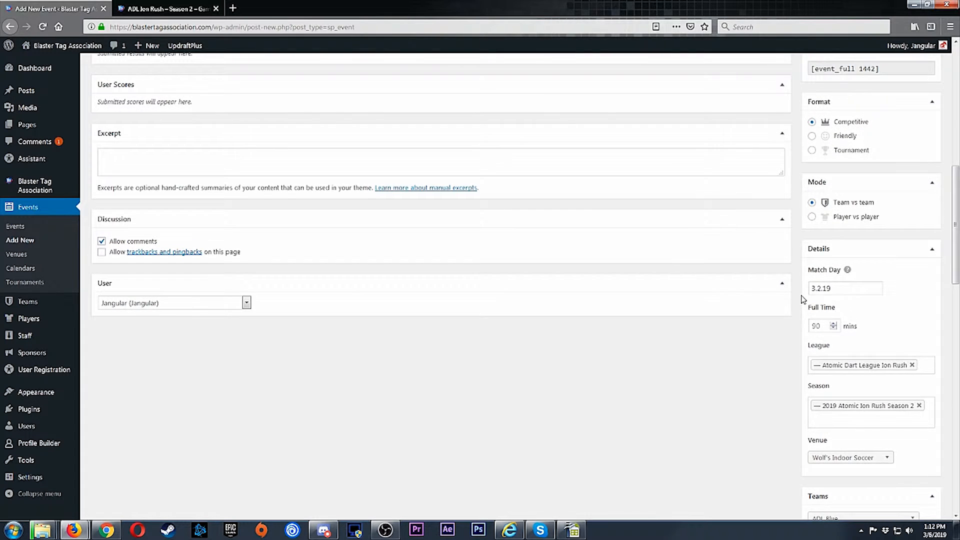
scroll(800, 299, up, 7)
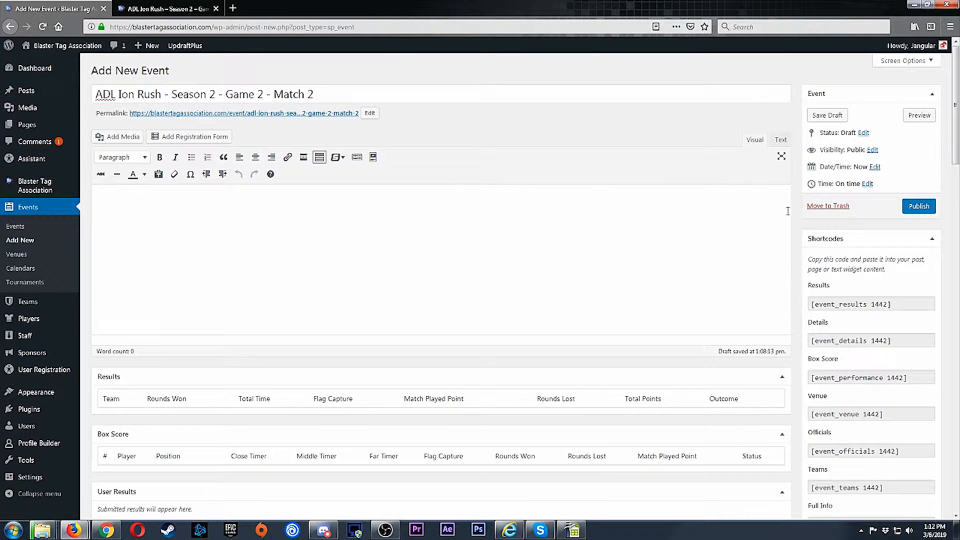
click(825, 116)
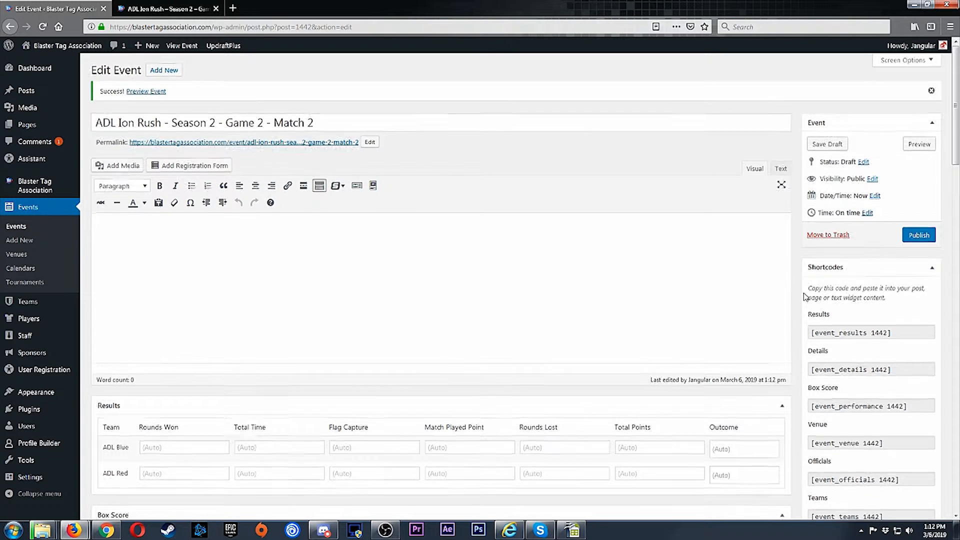
- Enter the rounds won in the event results: 0 for ADL Blue and 2 for ADL Red
scroll(794, 294, down, 5)
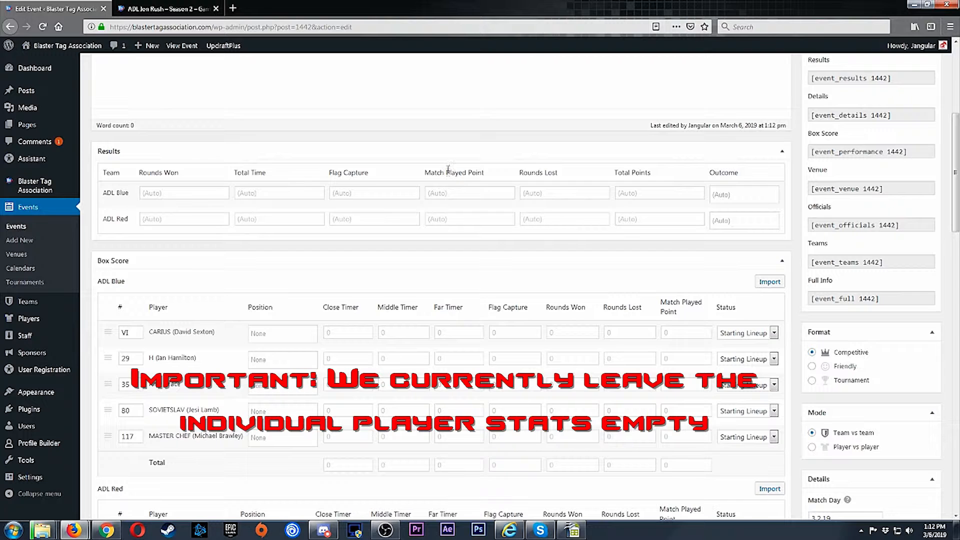
click(198, 195)
text(0)
click(203, 218)
text(2)
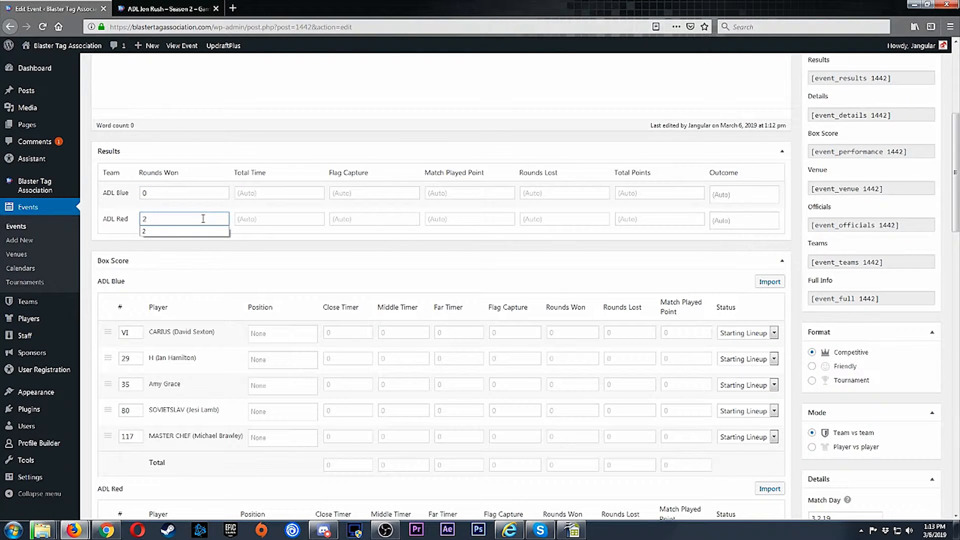
click(316, 252)
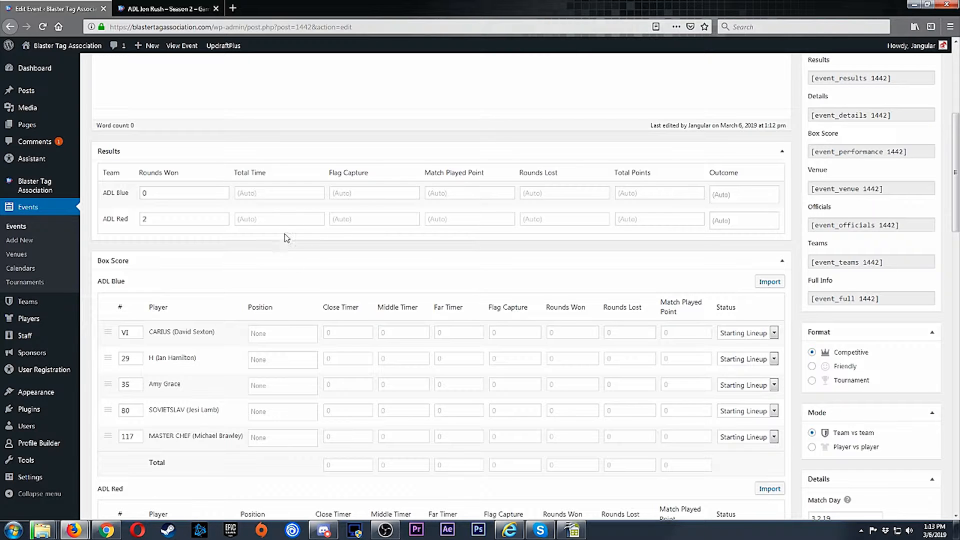
- Set the flag captures in the results to 1 for ADL Red and 0 for ADL Blue
click(376, 220)
text(1)
click(378, 192)
text(0)
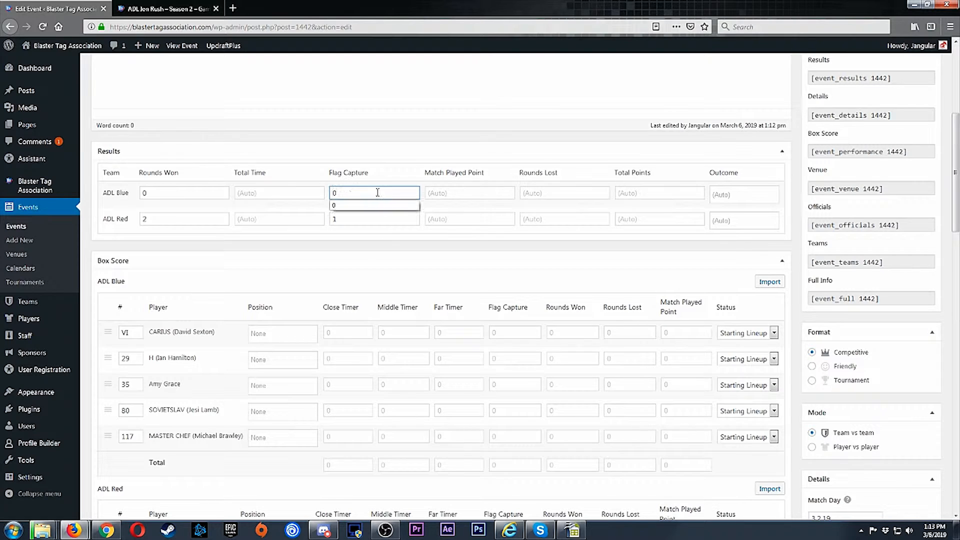
click(412, 249)
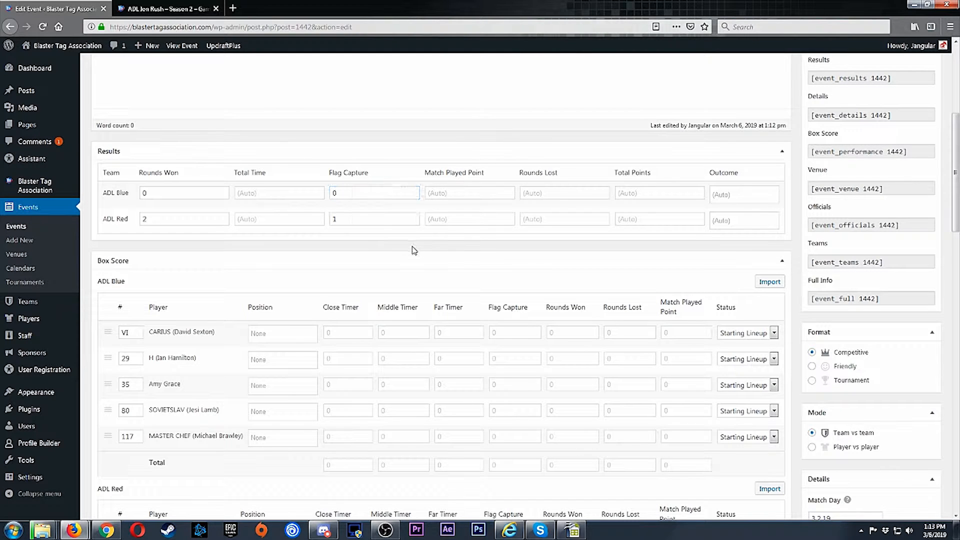
- Give both ADL Blue and ADL Red a match played point of 1 in the results
click(457, 194)
text(1)
click(464, 221)
text(1)
click(542, 140)
- Enter the rounds lost in the results: 2 for ADL Blue and 0 for ADL Red
click(563, 189)
text(2)
click(563, 221)
text(0)
- Set the total points in the results to 1 for ADL Blue and 4 for ADL Red
click(643, 191)
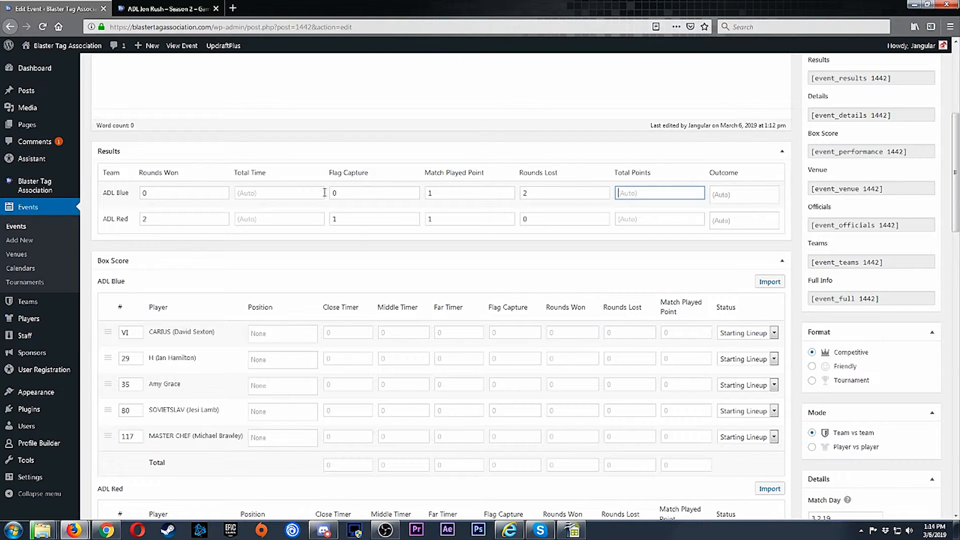
text(1)
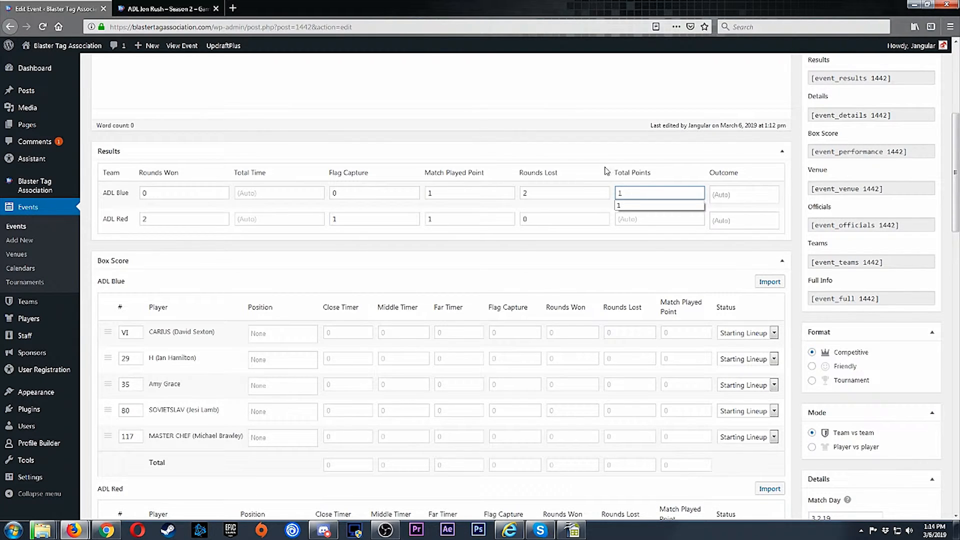
click(182, 248)
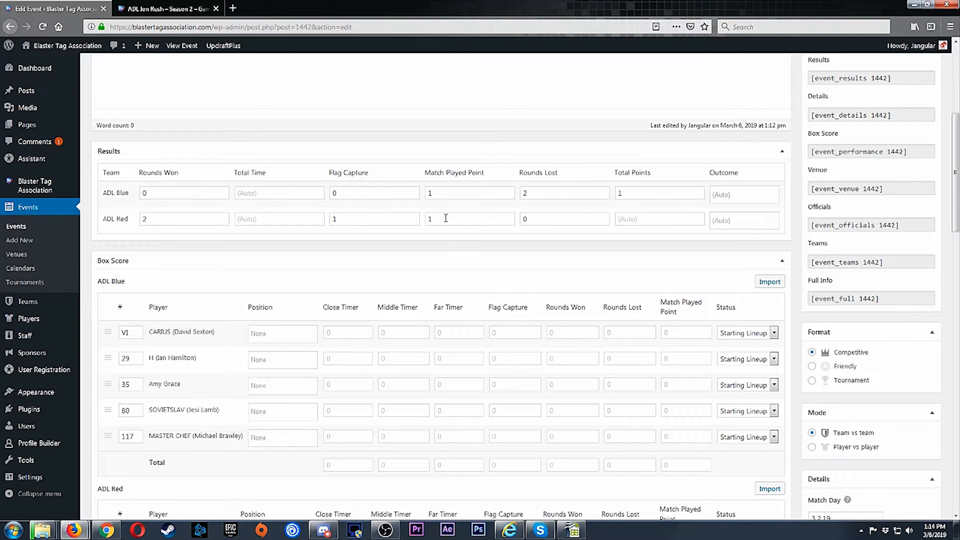
click(660, 215)
text(4)
- Set the match outcome to Loss for ADL Blue and Win for ADL Red
click(727, 193)
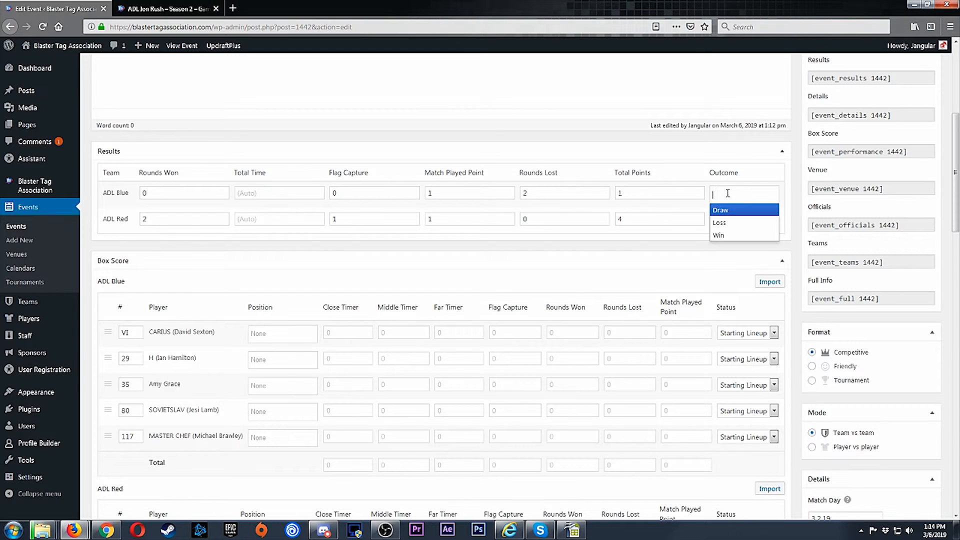
click(726, 223)
click(727, 223)
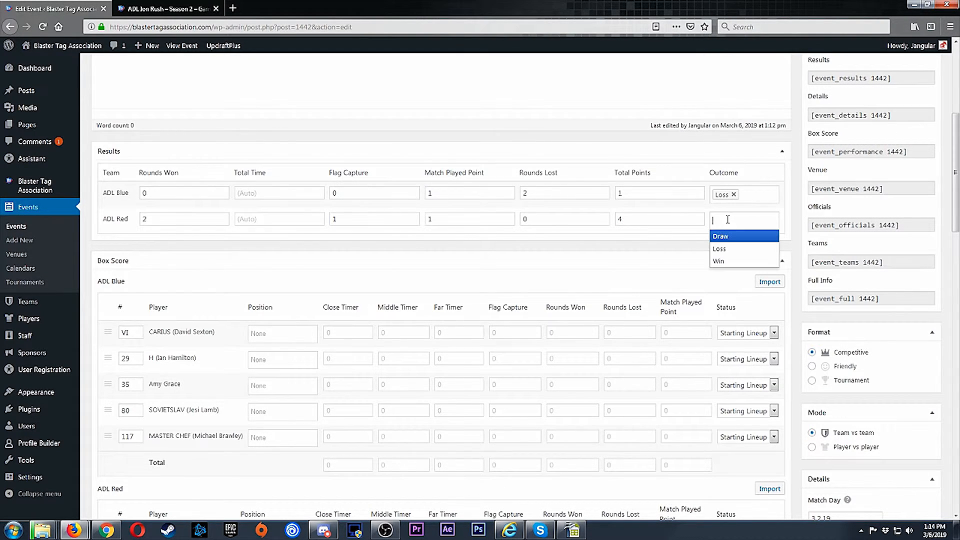
click(723, 261)
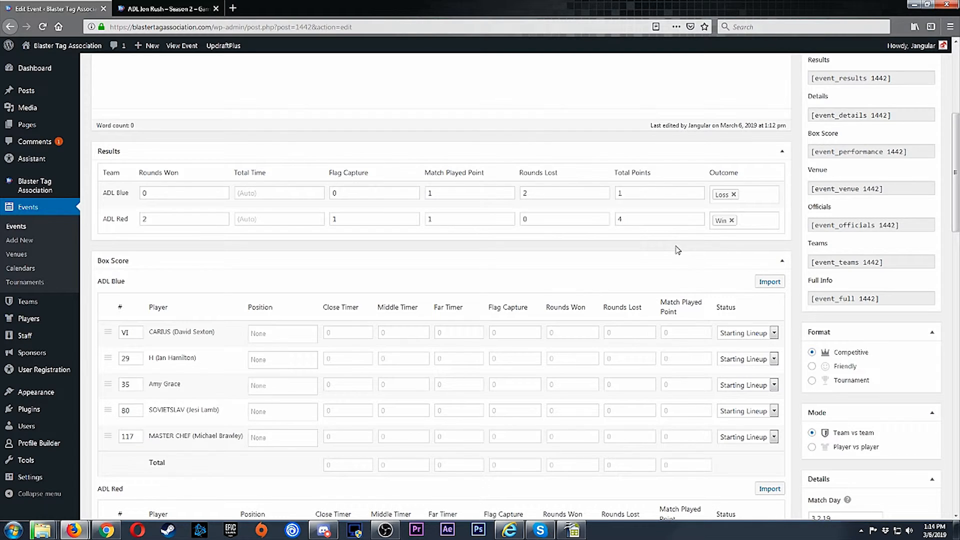
- Look over the completed results and empty player box scores, and publish the event
scroll(799, 260, down, 1)
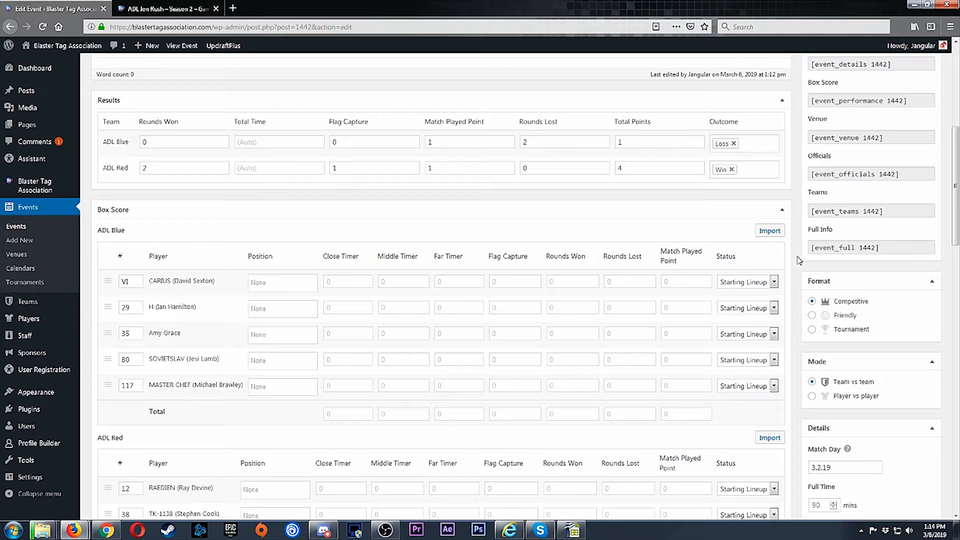
scroll(799, 262, down, 2)
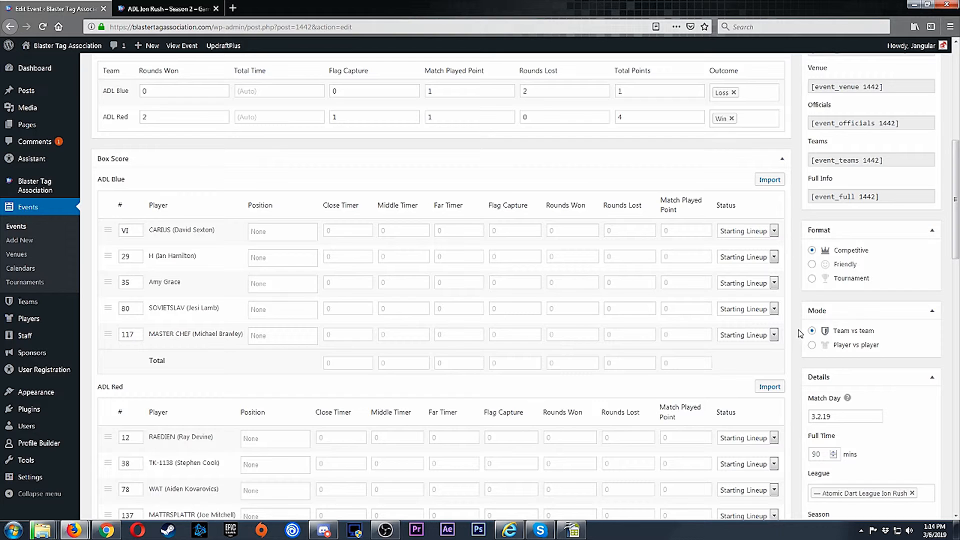
scroll(800, 333, up, 4)
scroll(799, 333, up, 3)
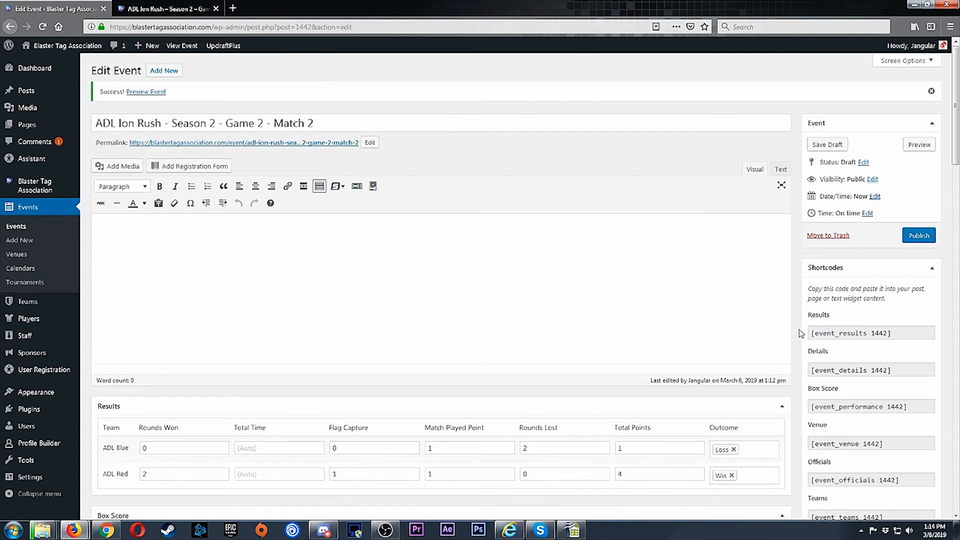
click(917, 235)
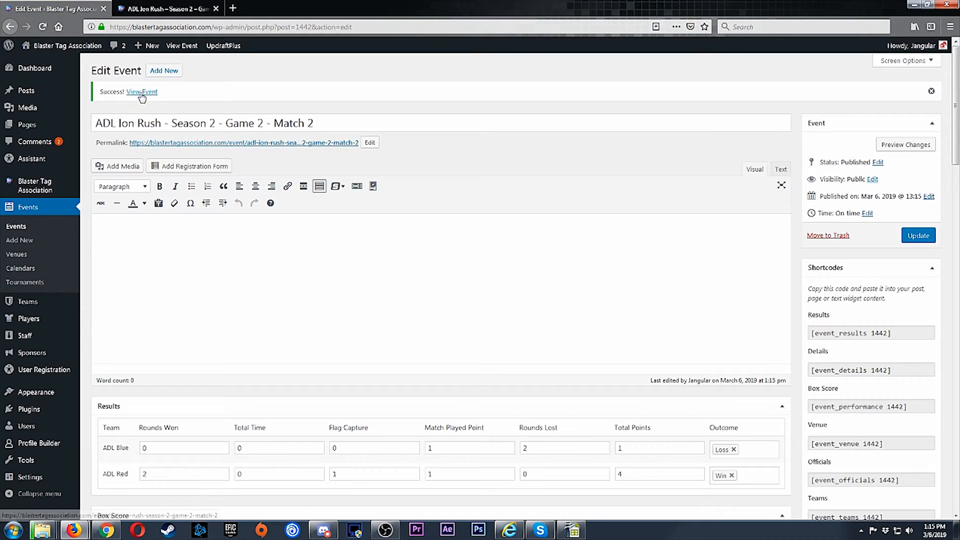
- View the published event page and check its score, details, venue, results table and team rosters
click(136, 92)
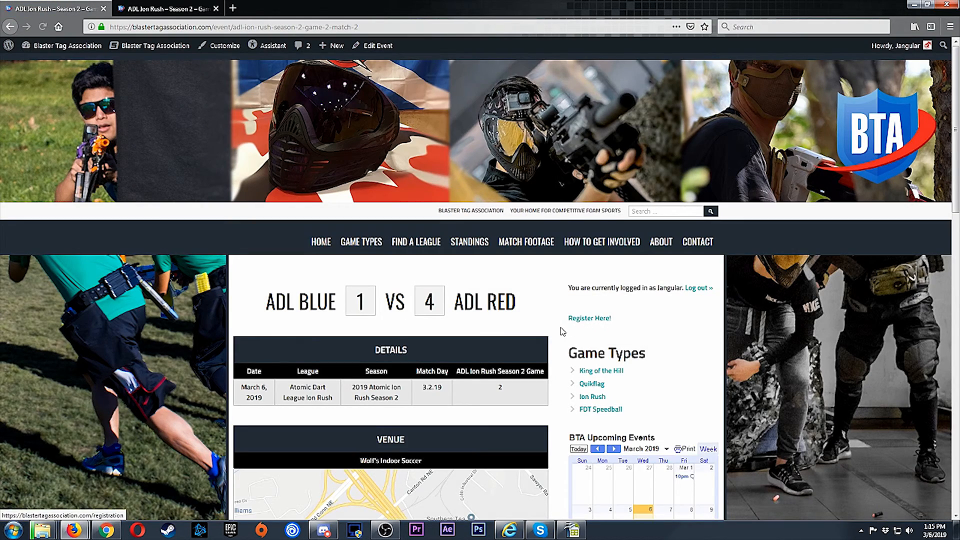
scroll(562, 330, down, 3)
scroll(562, 330, down, 1)
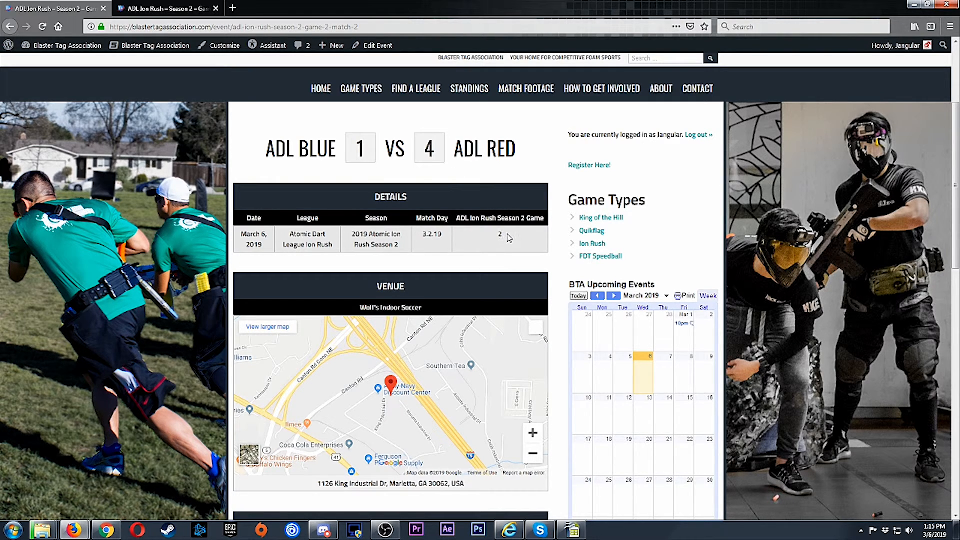
scroll(556, 226, down, 5)
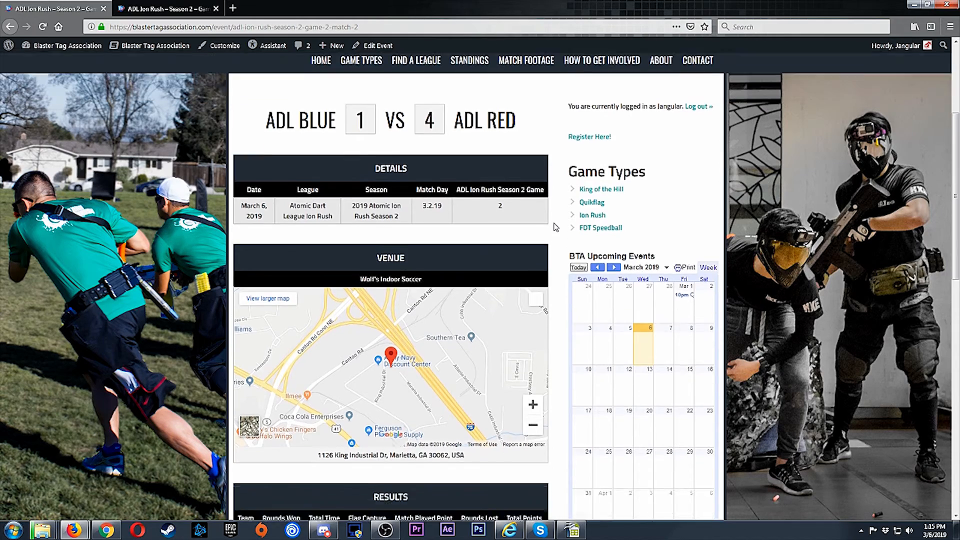
scroll(556, 226, up, 2)
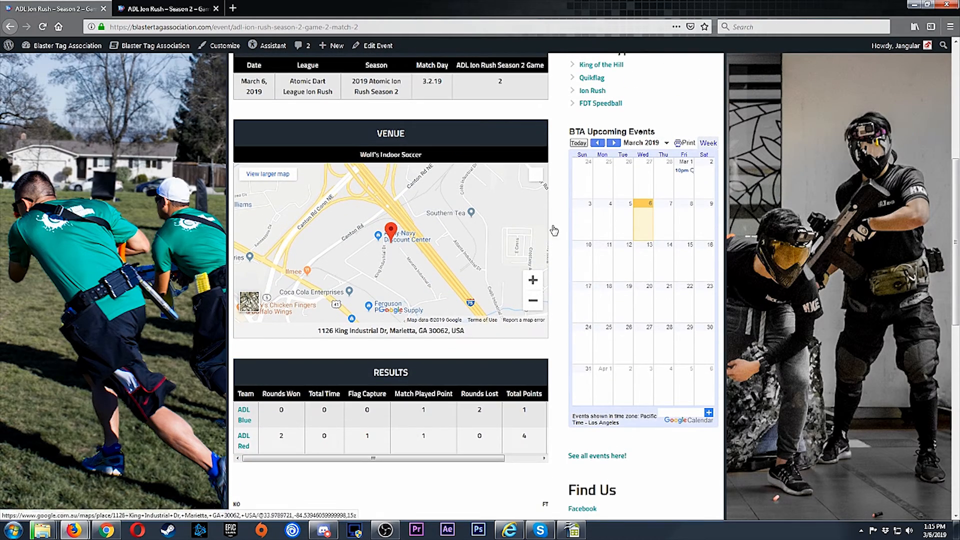
scroll(563, 249, down, 3)
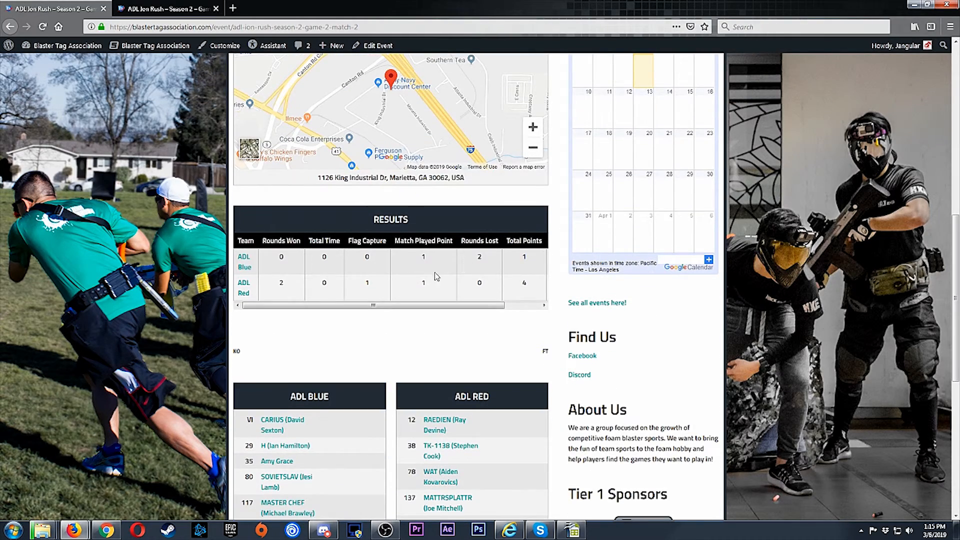
scroll(545, 326, down, 3)
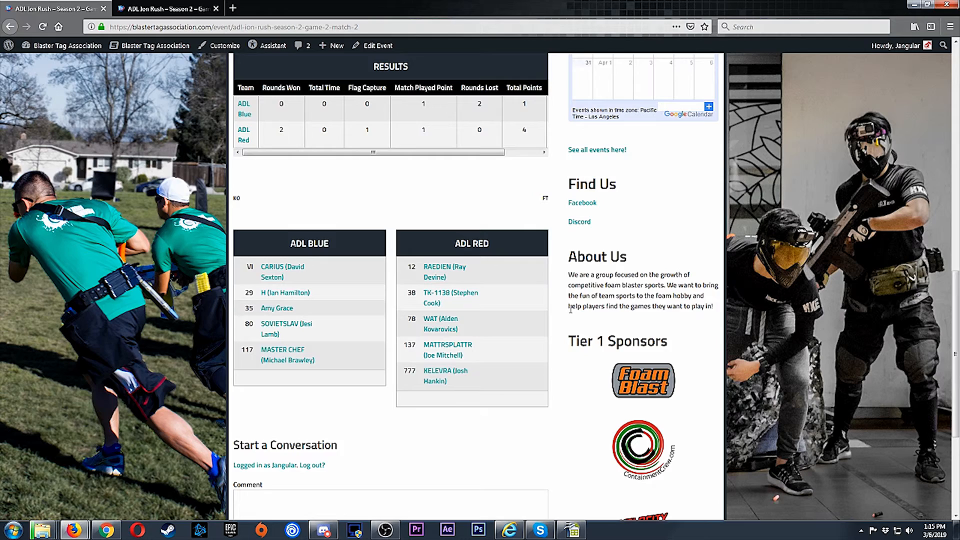
scroll(562, 310, up, 10)
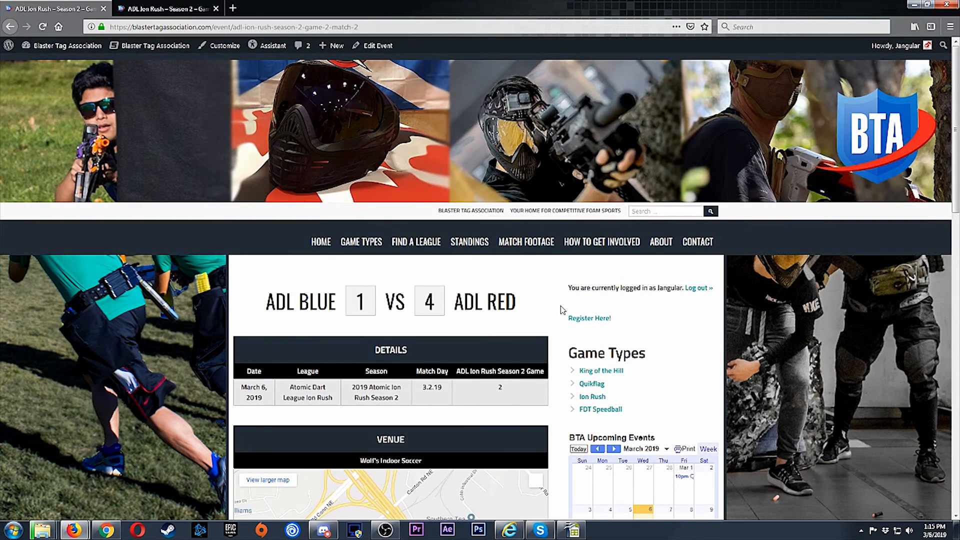
scroll(559, 316, down, 3)
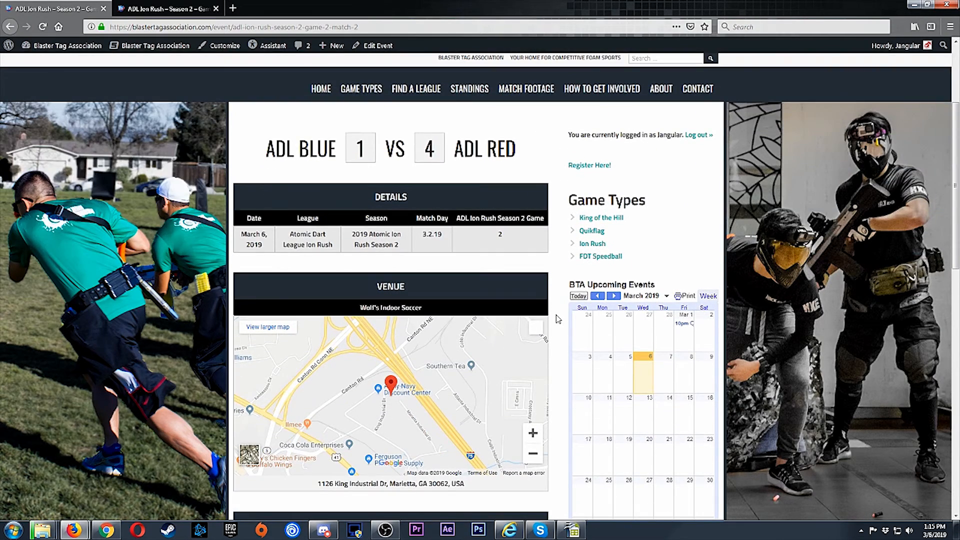